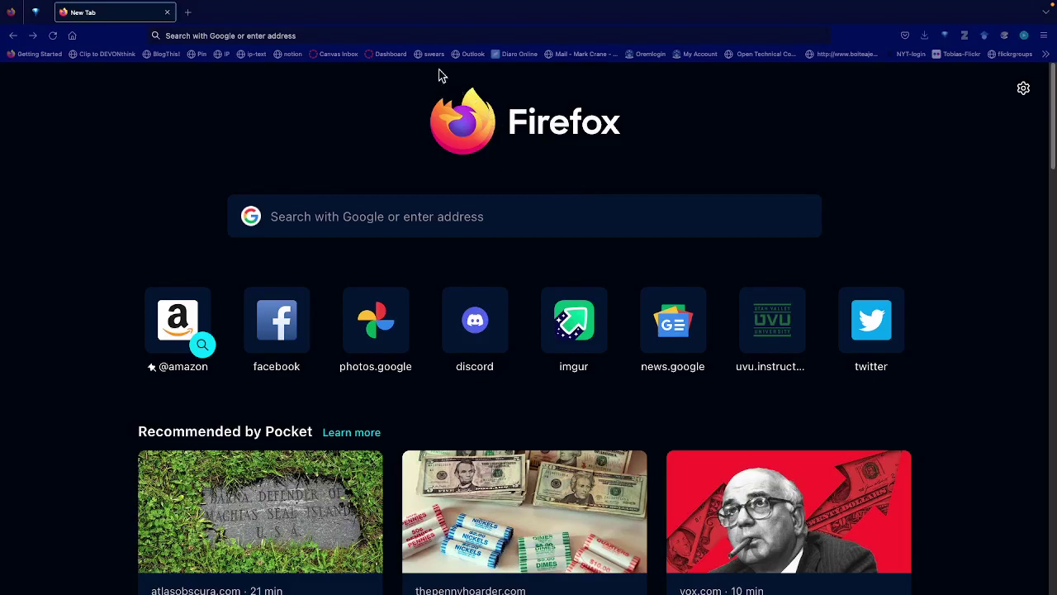
Search the web for "stackedit" and open the StackEdit in-browser Markdown editor site.
click(308, 35)
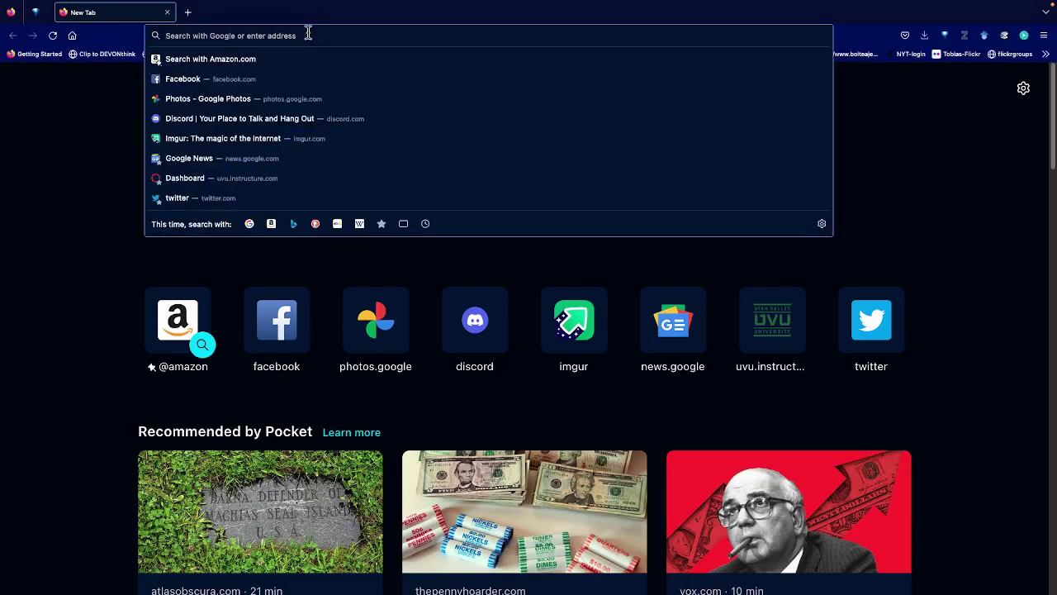
text(stackedit)
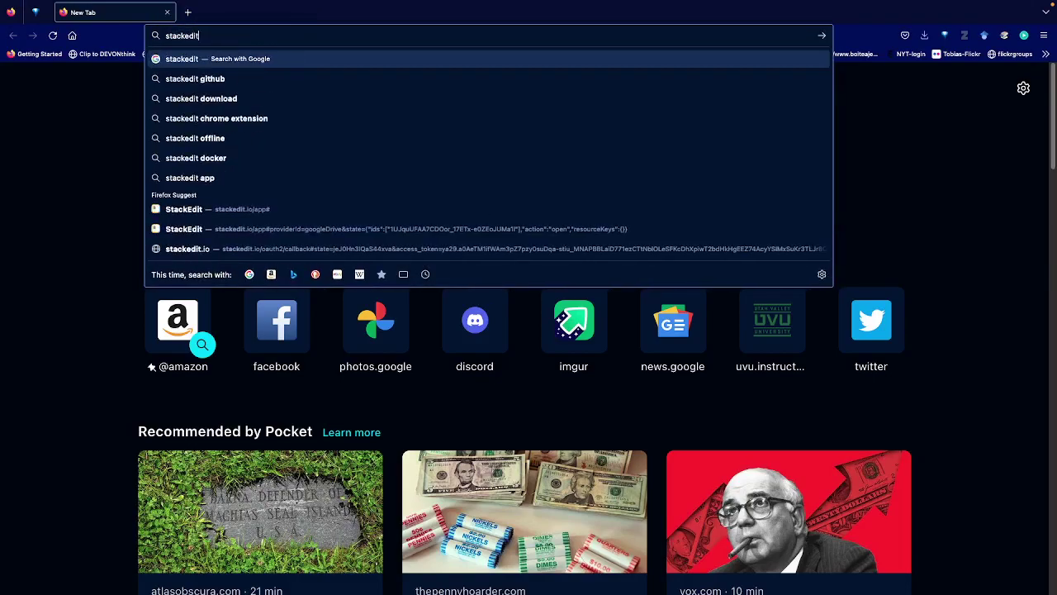
key(Return)
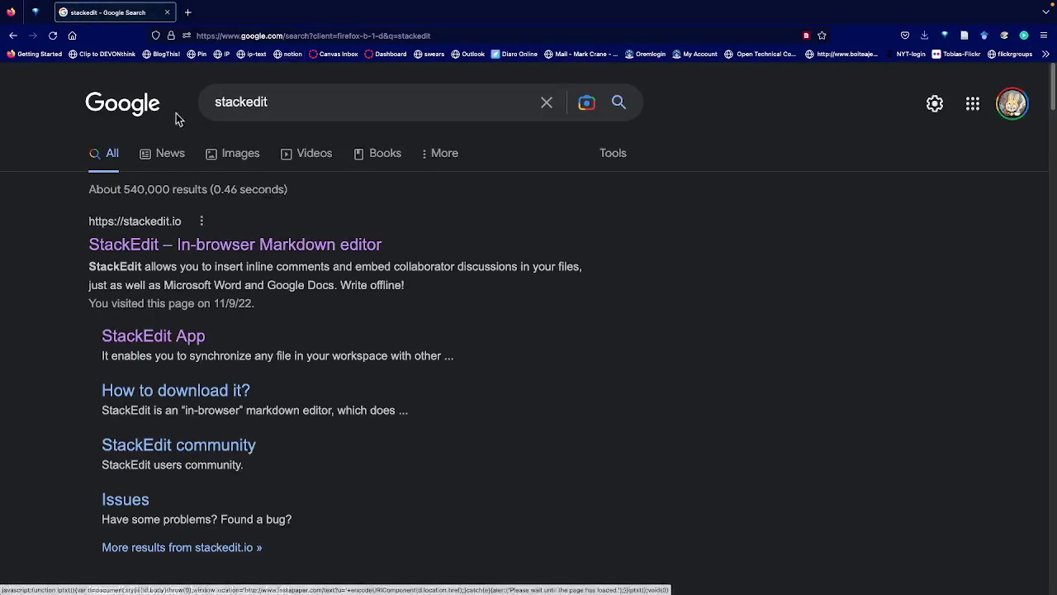
click(168, 246)
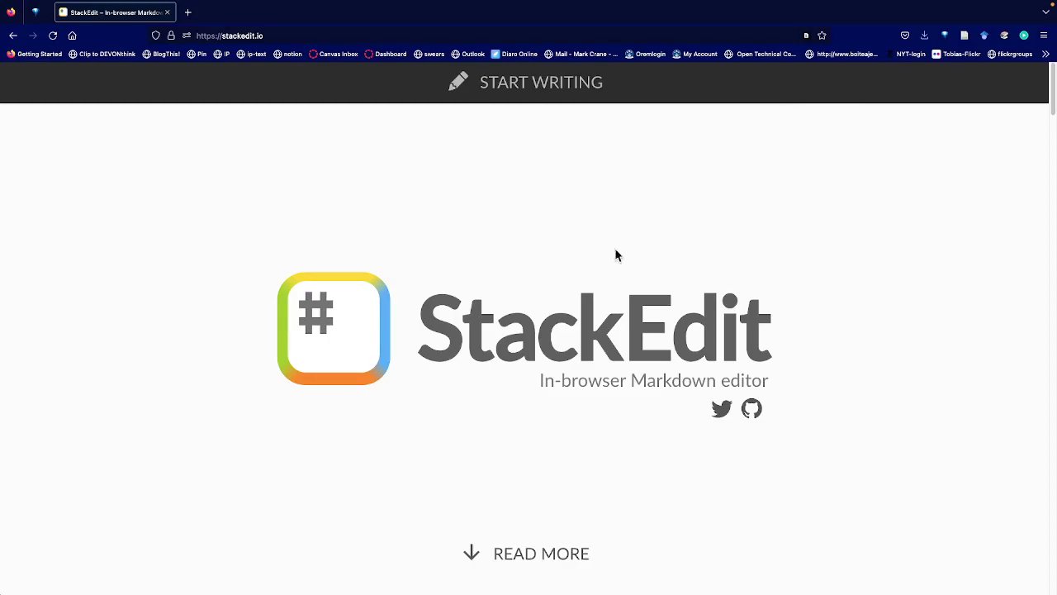
Look through the StackEdit home page's feature overview, from the writing experience and syncing to the extended Markdown support.
scroll(557, 438, down, 5)
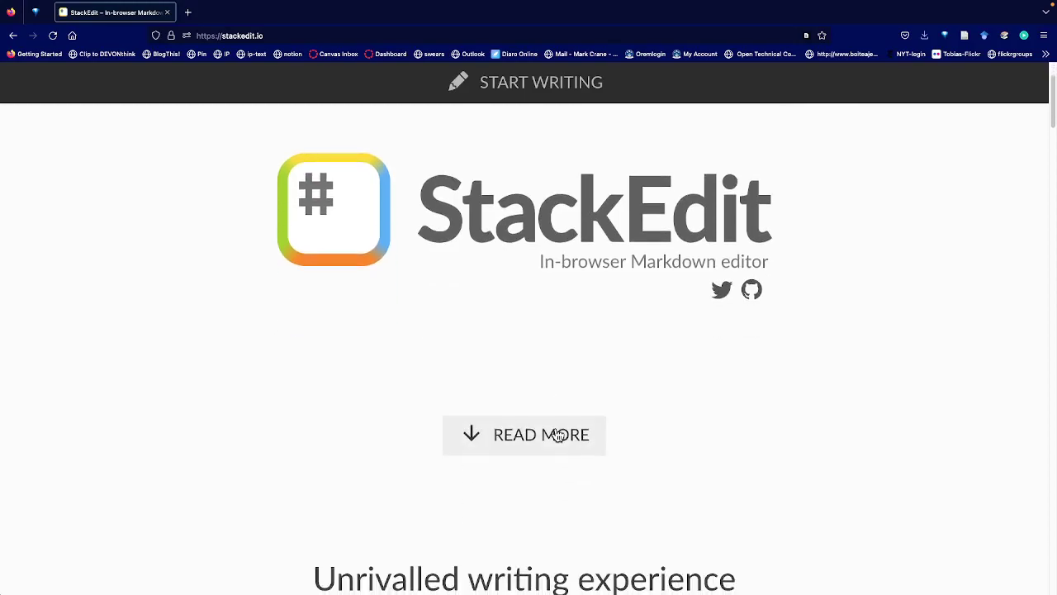
scroll(557, 434, down, 3)
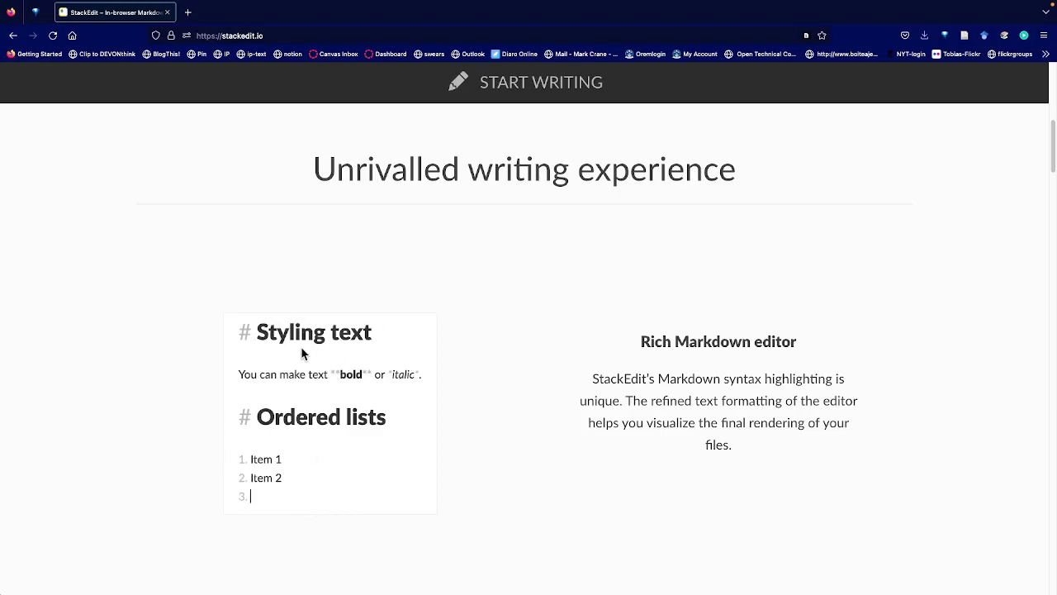
scroll(303, 427, down, 6)
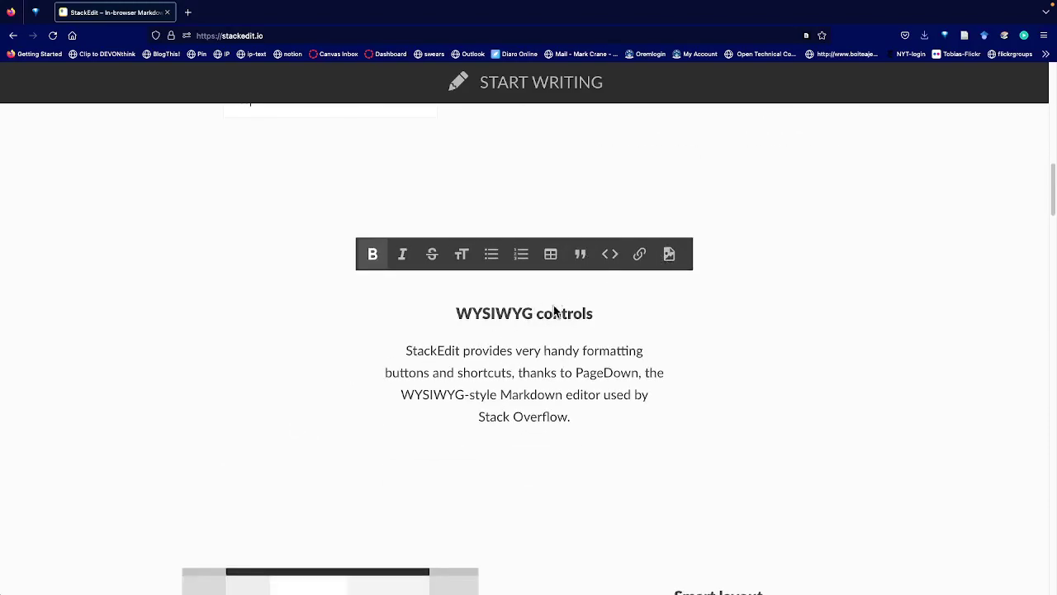
scroll(549, 322, down, 5)
scroll(549, 322, down, 11)
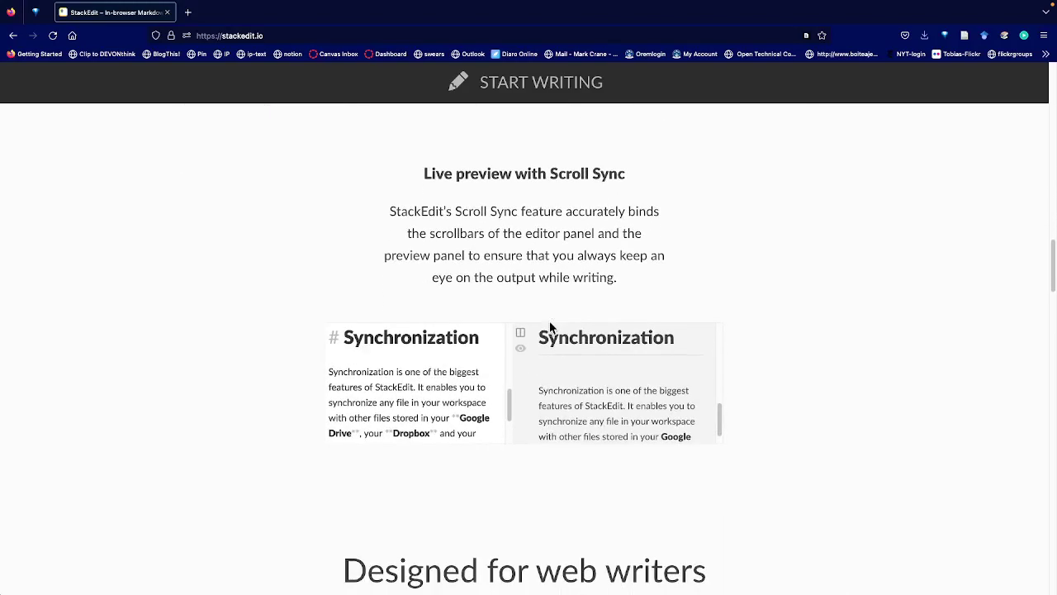
scroll(549, 328, down, 2)
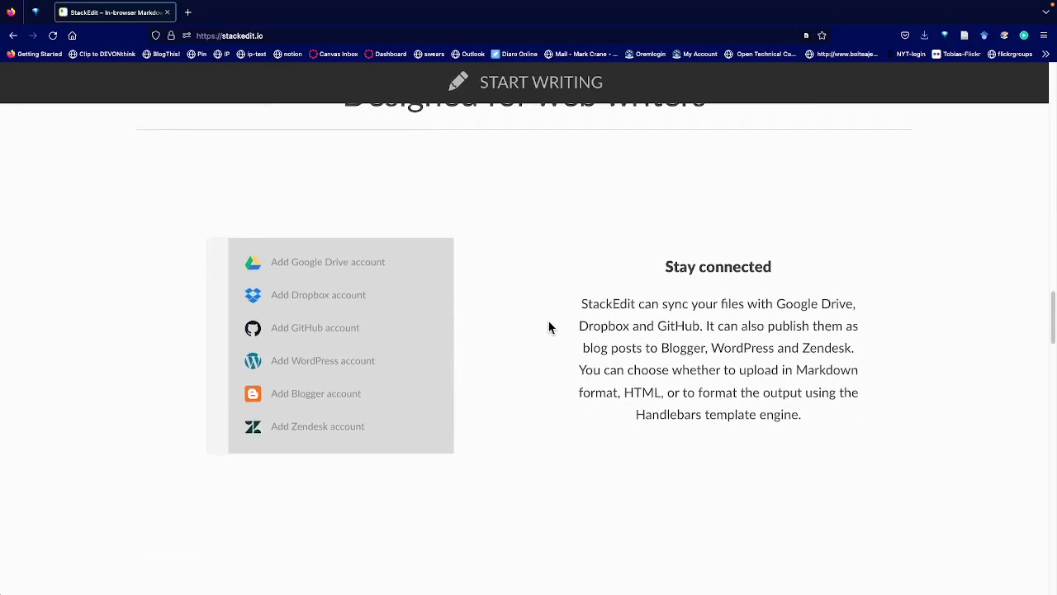
scroll(549, 328, down, 5)
scroll(549, 328, down, 5)
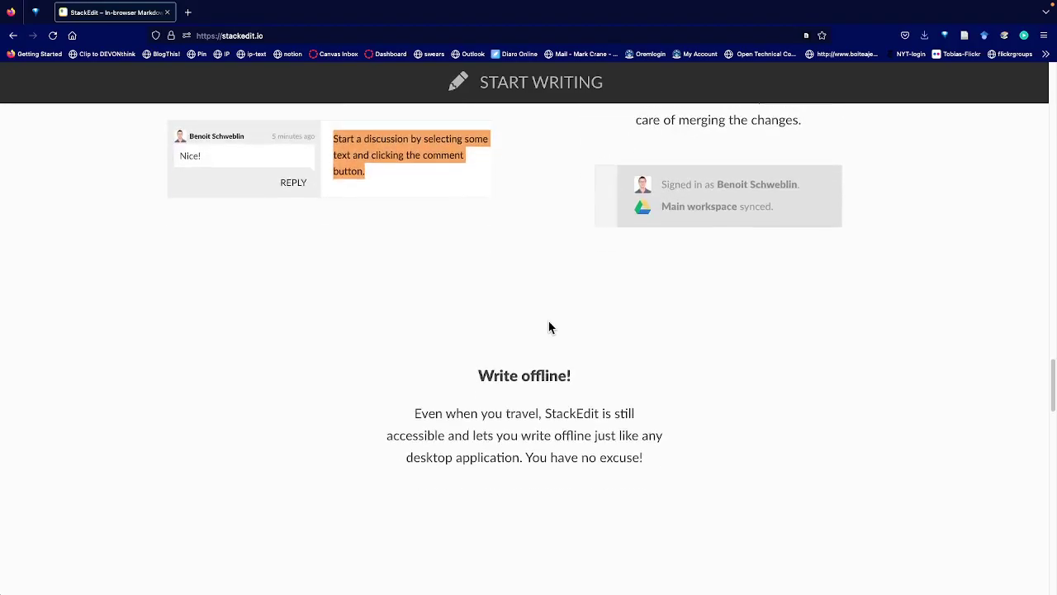
scroll(548, 328, down, 6)
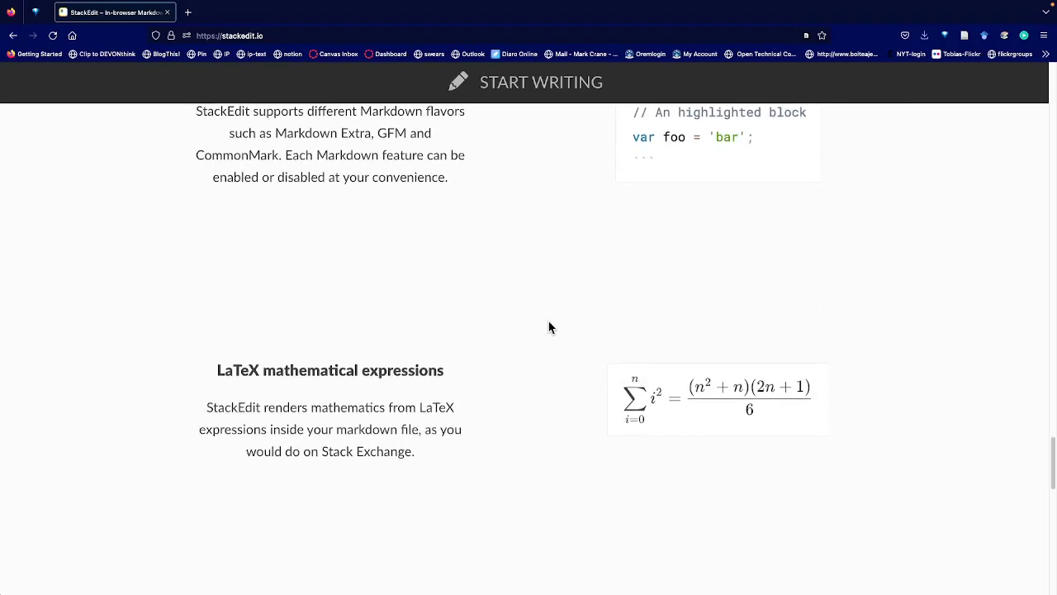
scroll(549, 328, up, 5)
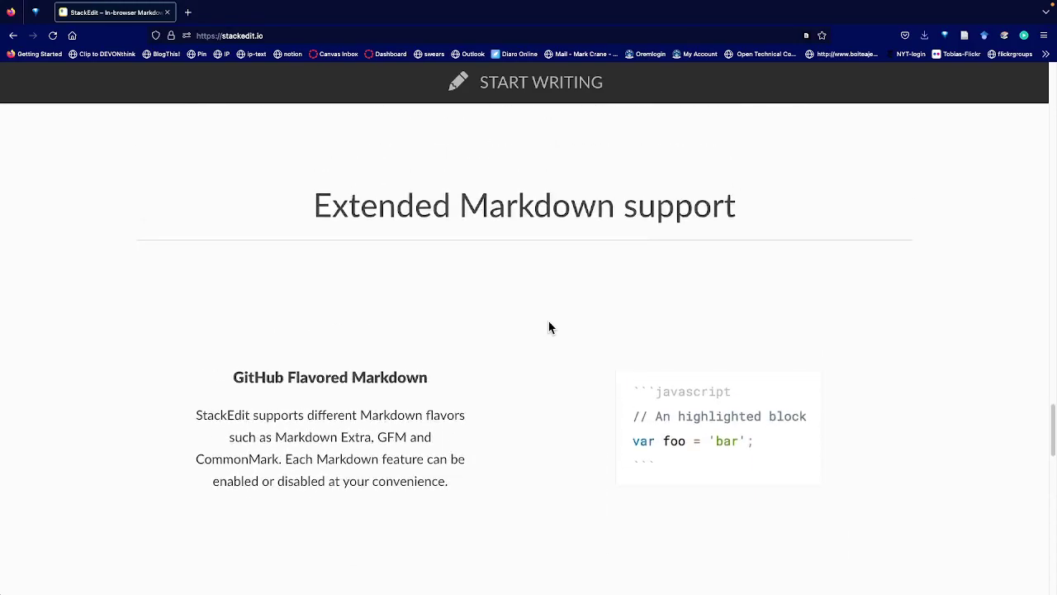
scroll(548, 328, down, 12)
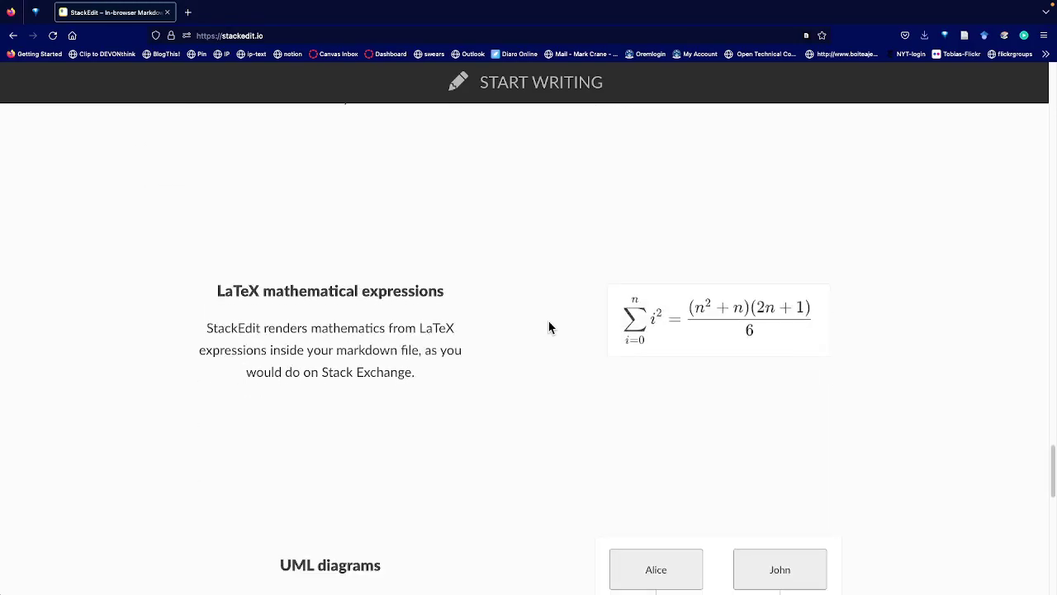
scroll(548, 327, up, 5)
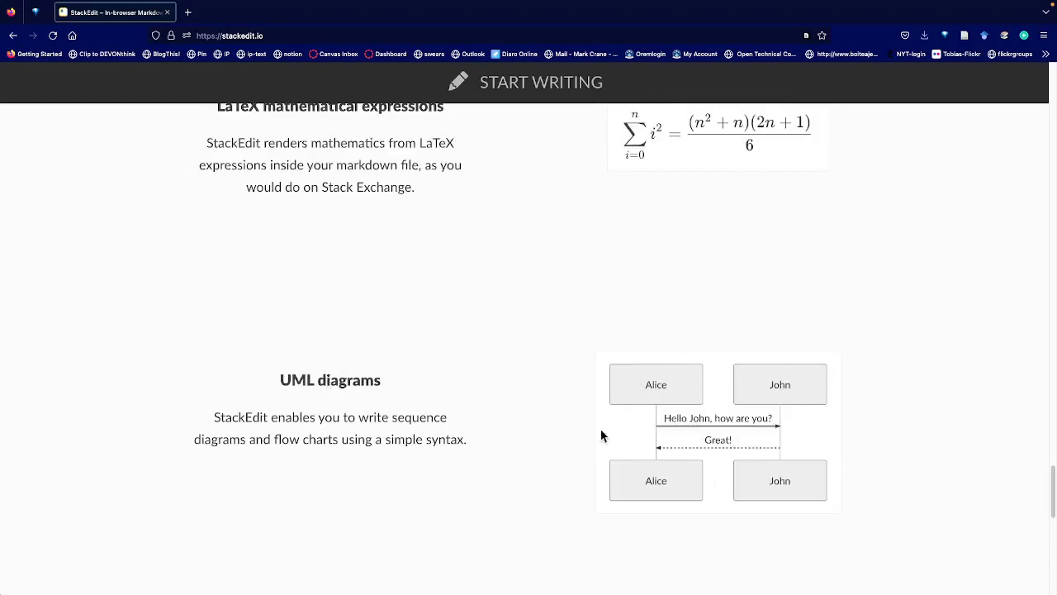
scroll(576, 405, down, 7)
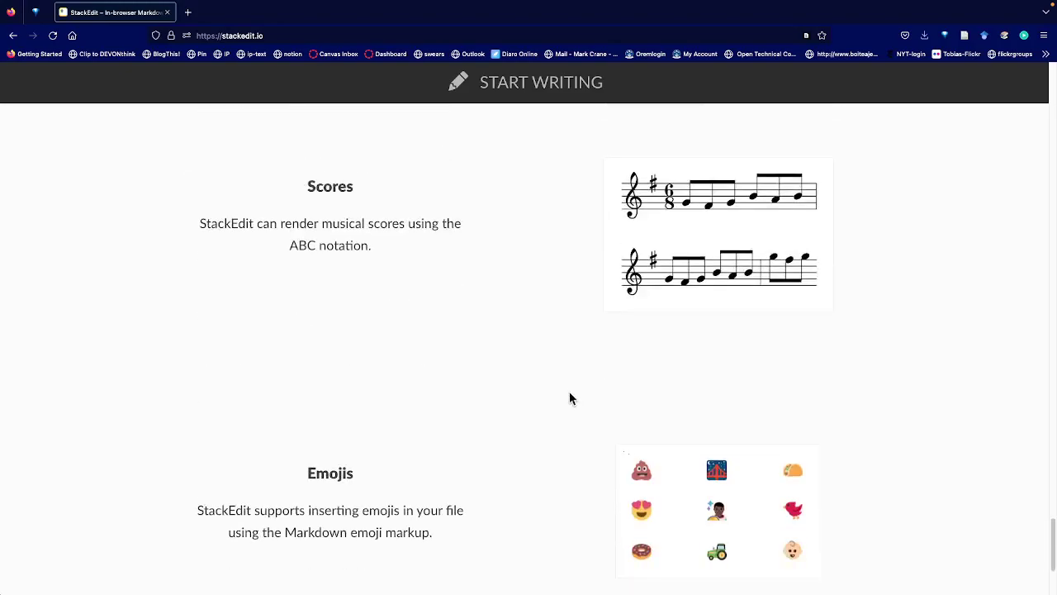
scroll(513, 363, up, 20)
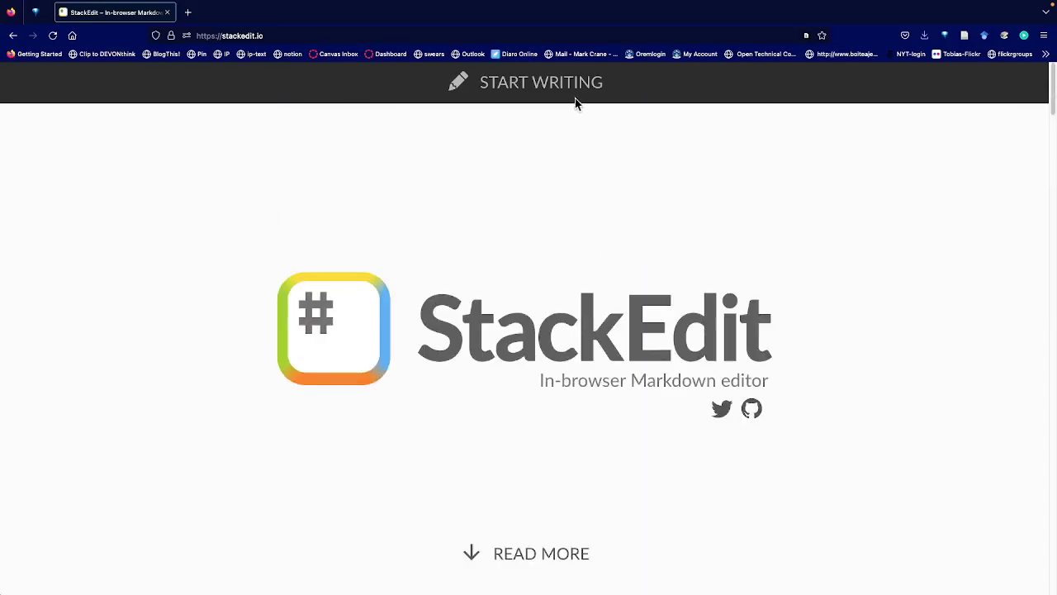
Start writing in the StackEdit editor and show the synchronization options for the "Learning Markdown for 3300" file.
click(538, 82)
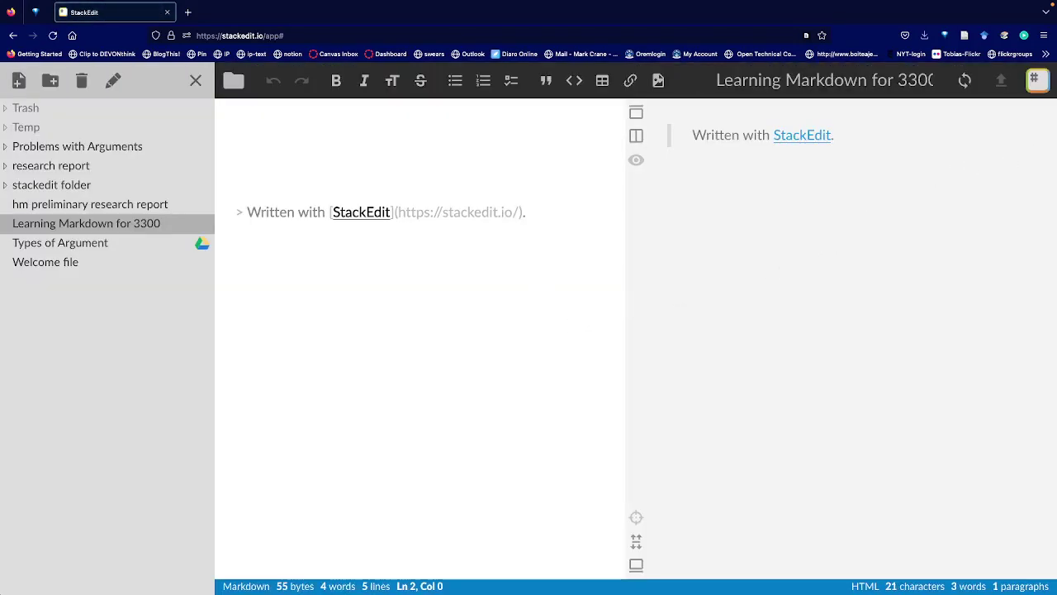
click(1038, 80)
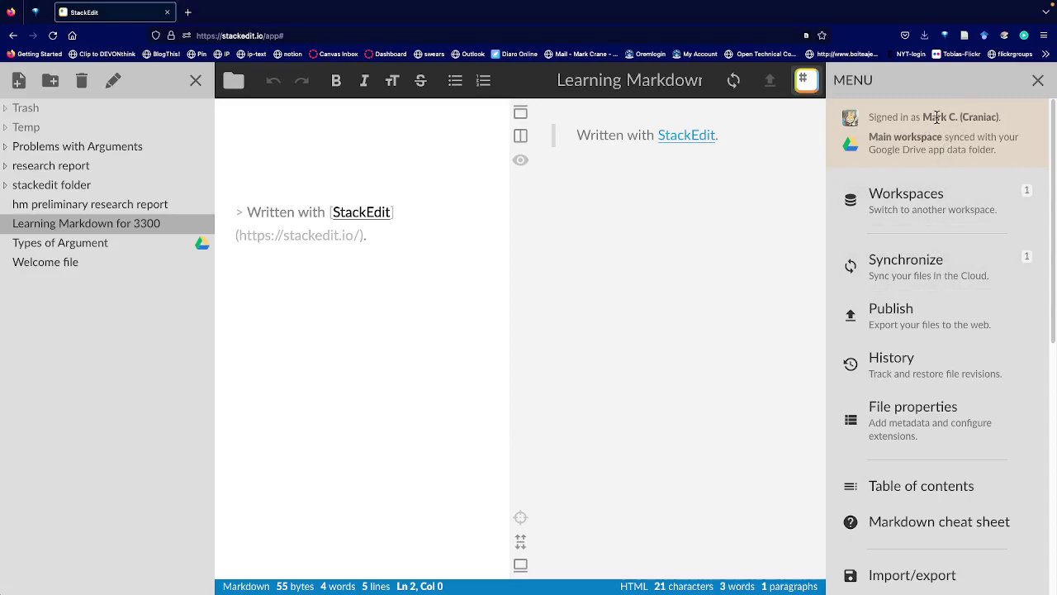
click(906, 272)
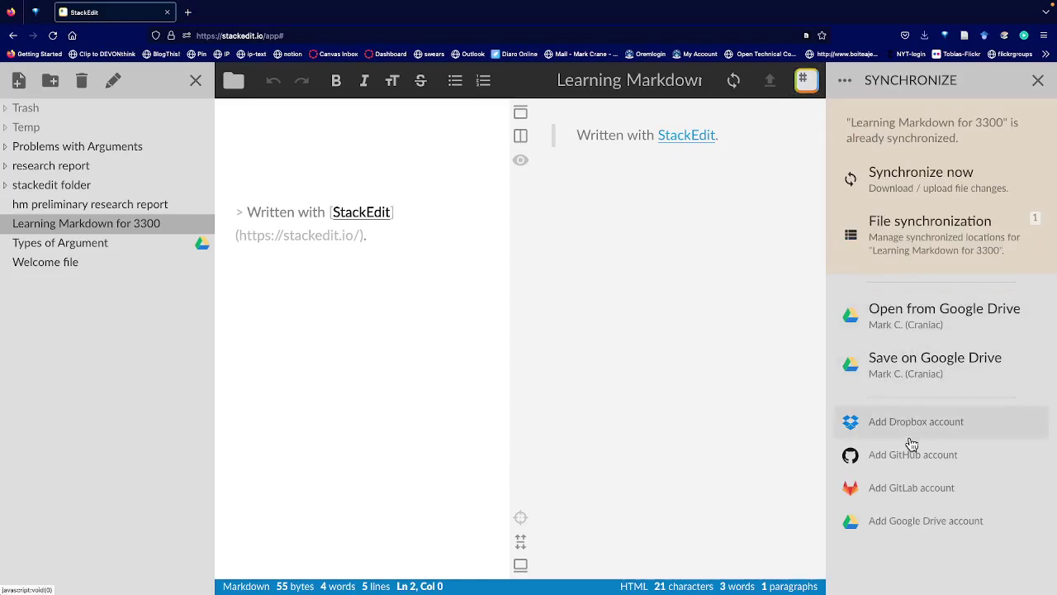
Link another Google Drive account with unrestricted access, choosing the second listed Google account and allowing StackEdit to access it.
click(897, 532)
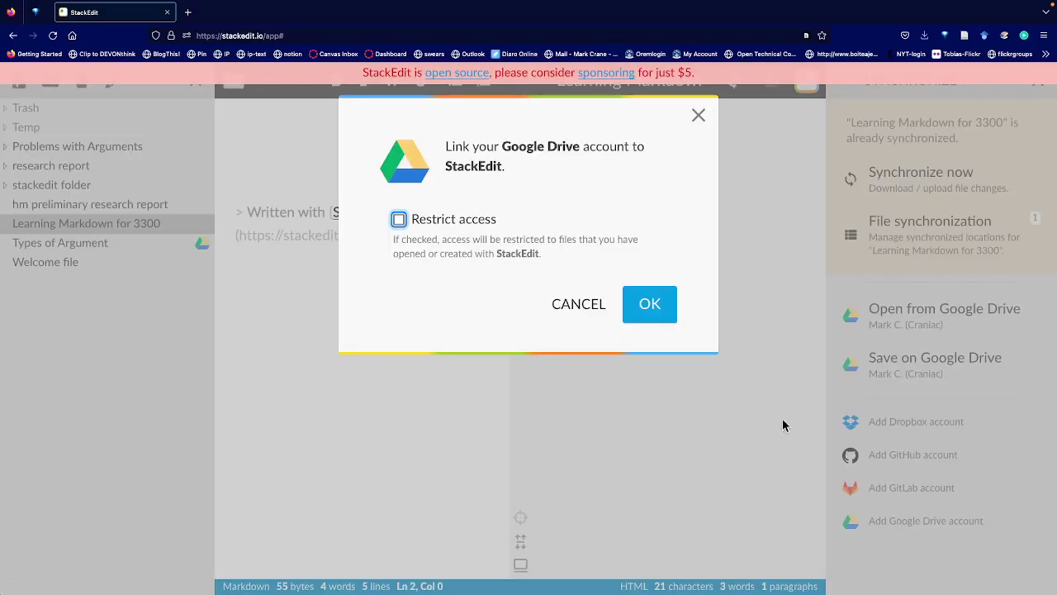
click(655, 307)
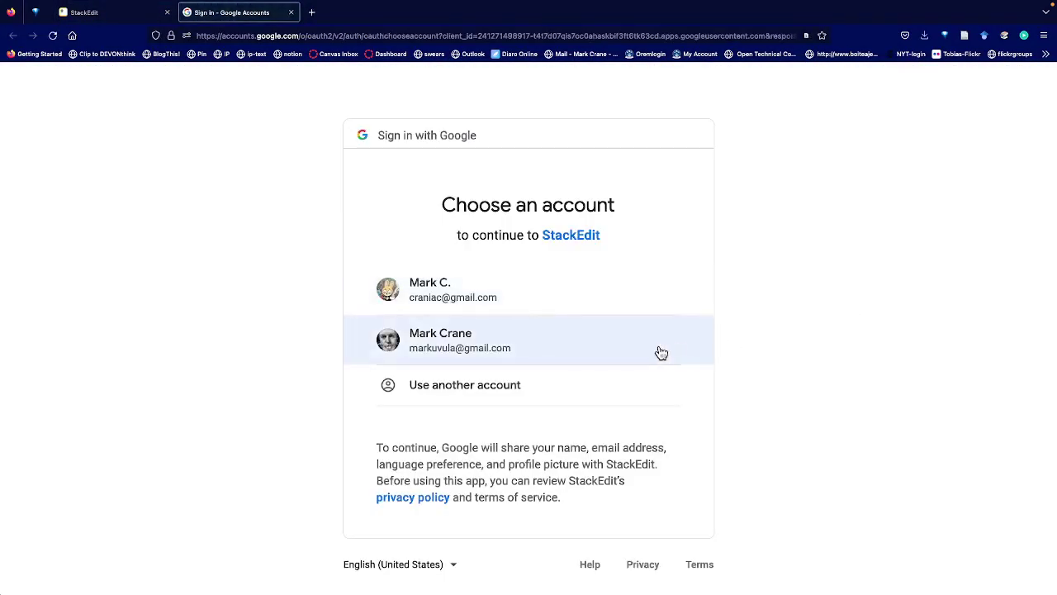
click(649, 350)
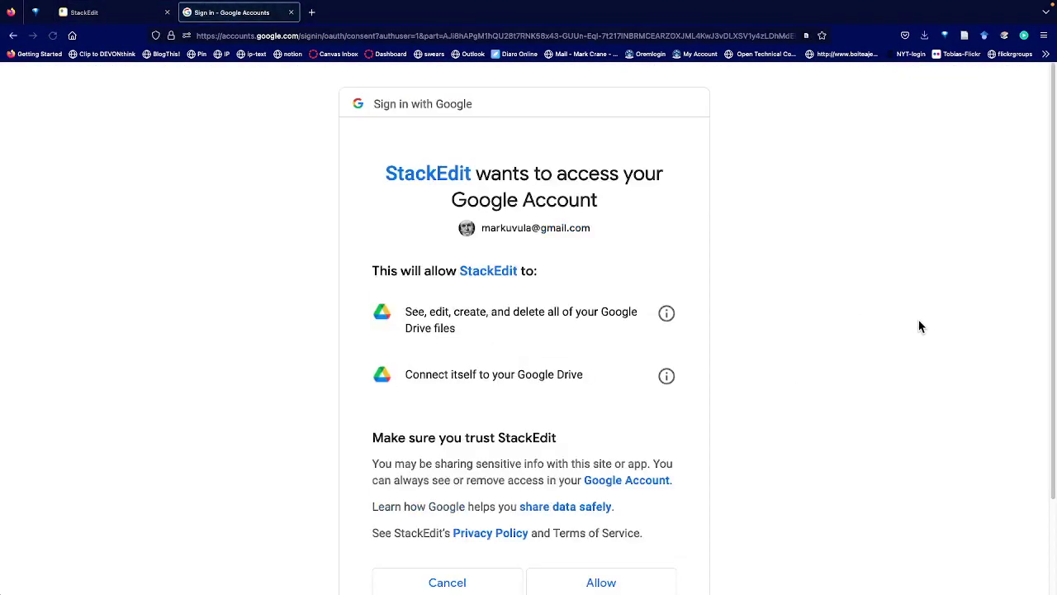
scroll(653, 195, down, 3)
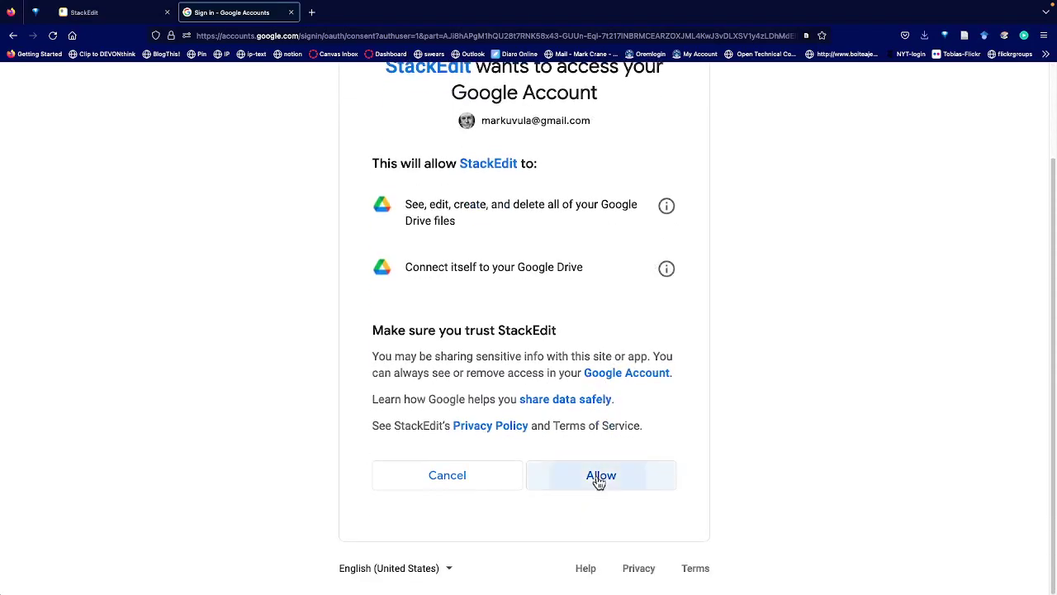
click(602, 479)
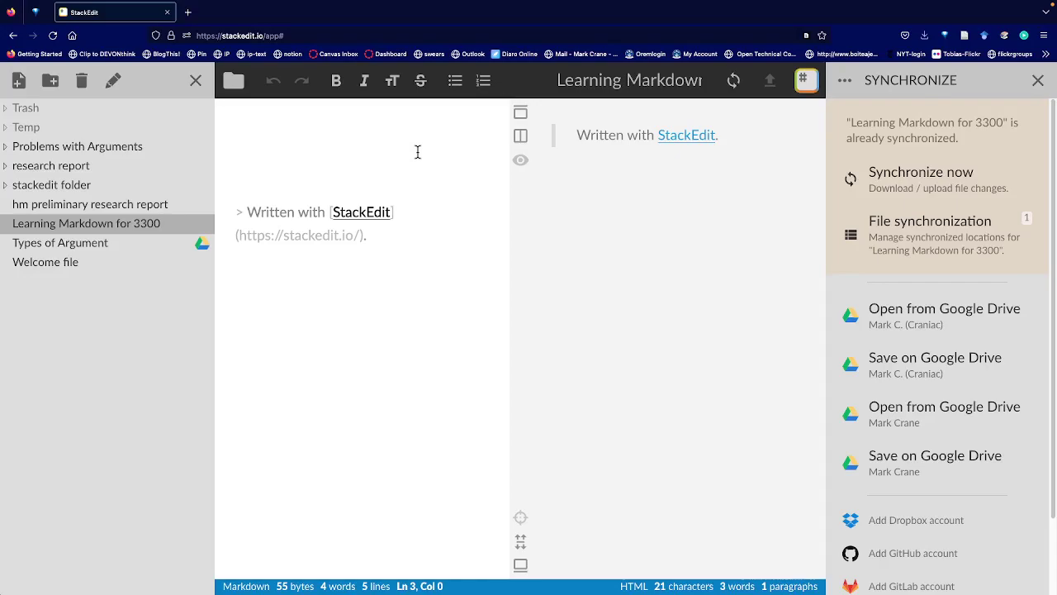
Write the line "*hello this is markdown*" above the "Written with StackEdit" quote, using single asterisks for italics.
text(*he)
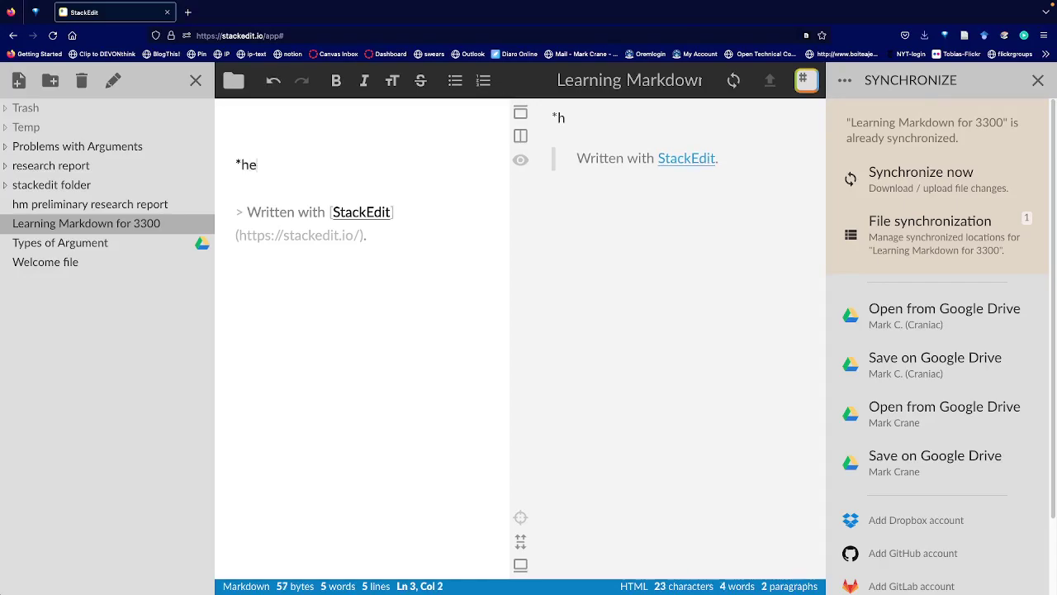
text(llo this )
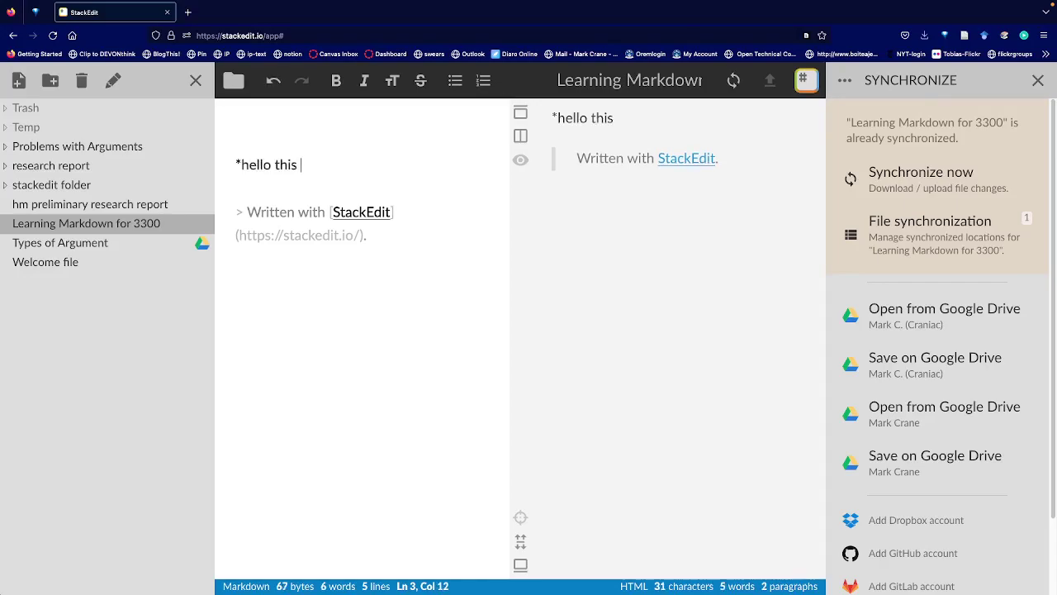
text(is markdown*)
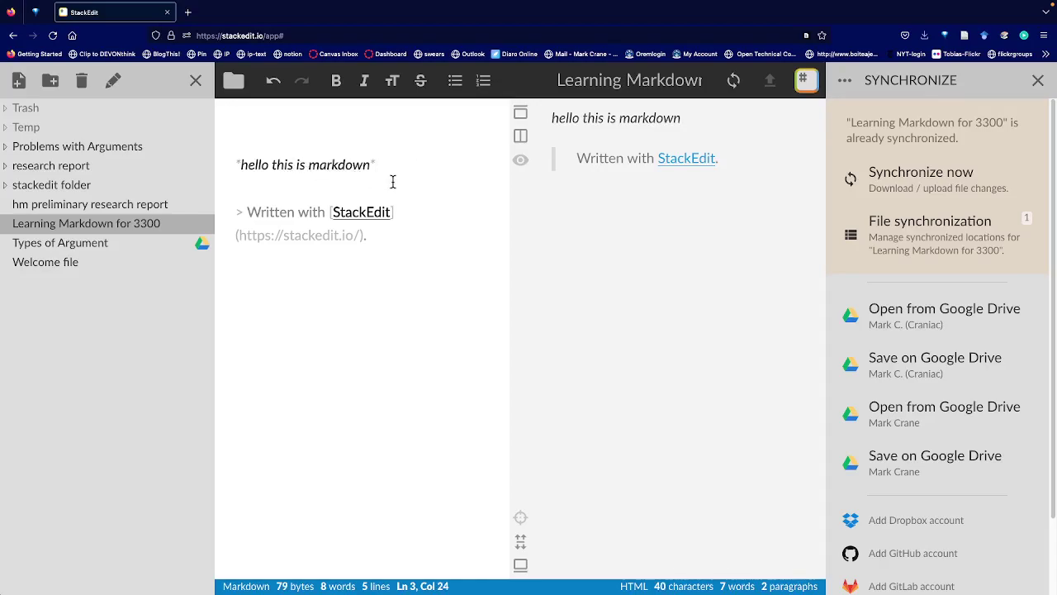
Add the paragraph "Let's try something else" below the italic line and format it as strikethrough.
key(Return)
key(Return)
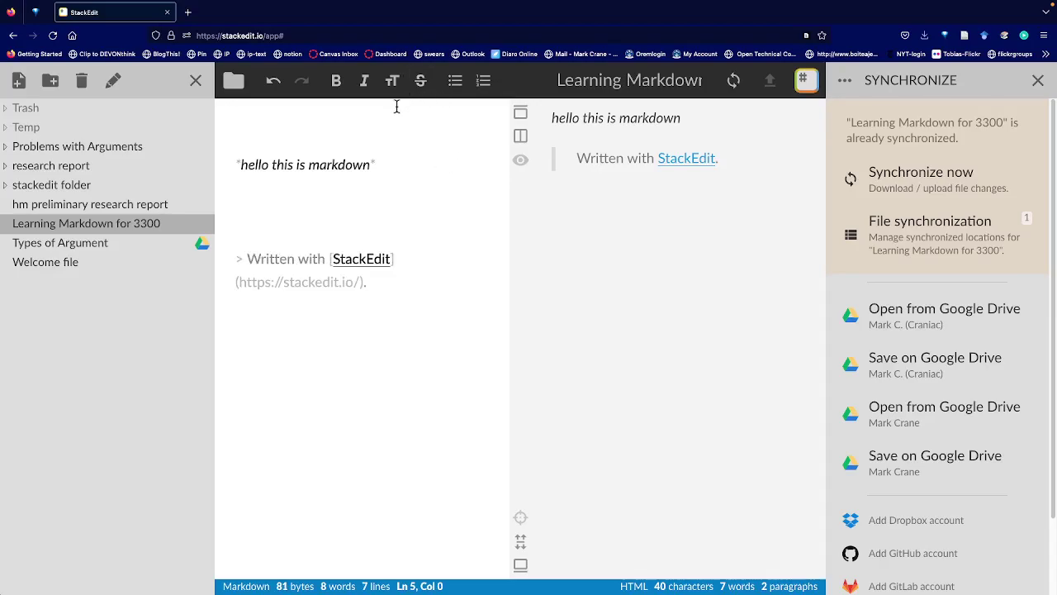
text(Let)
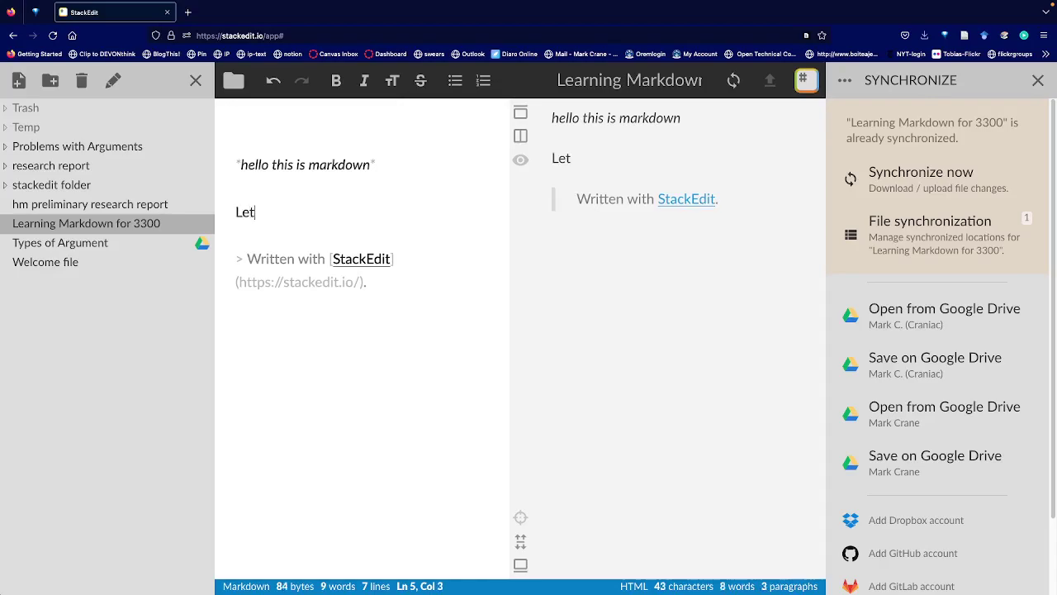
text('s try something else)
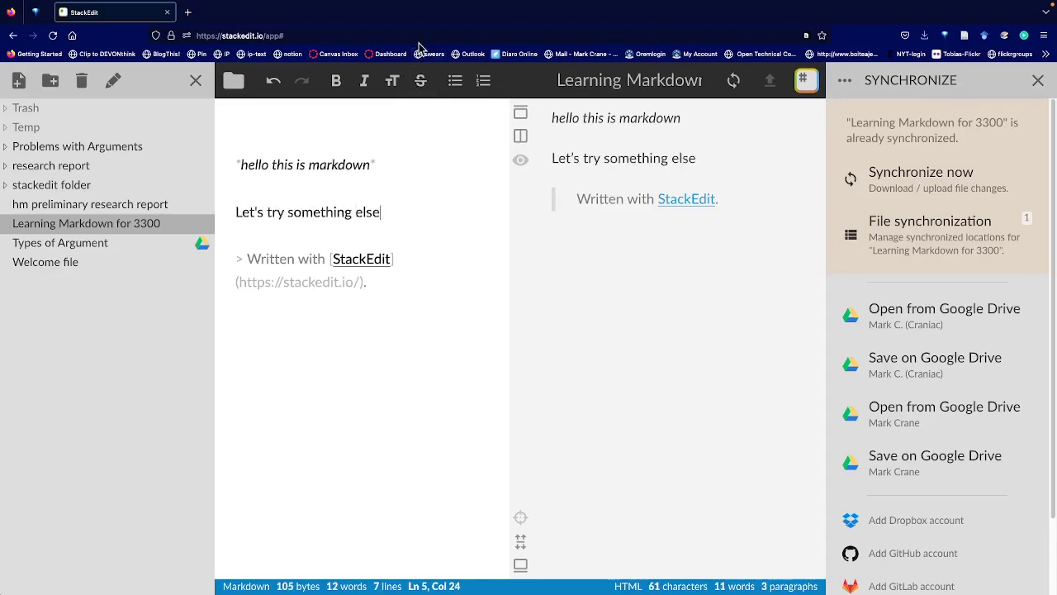
drag(383, 212, 237, 208)
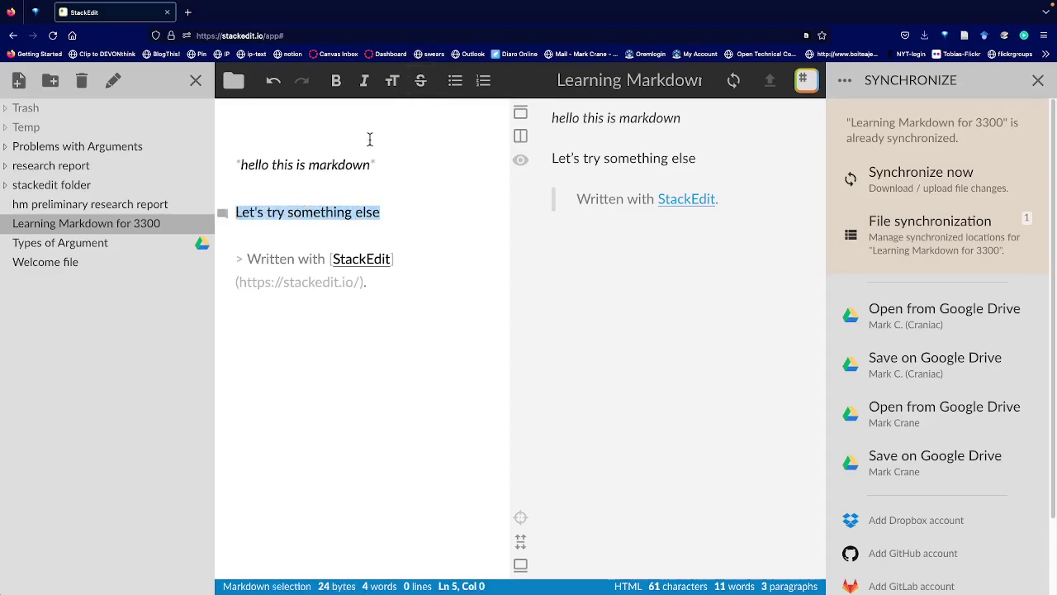
click(420, 81)
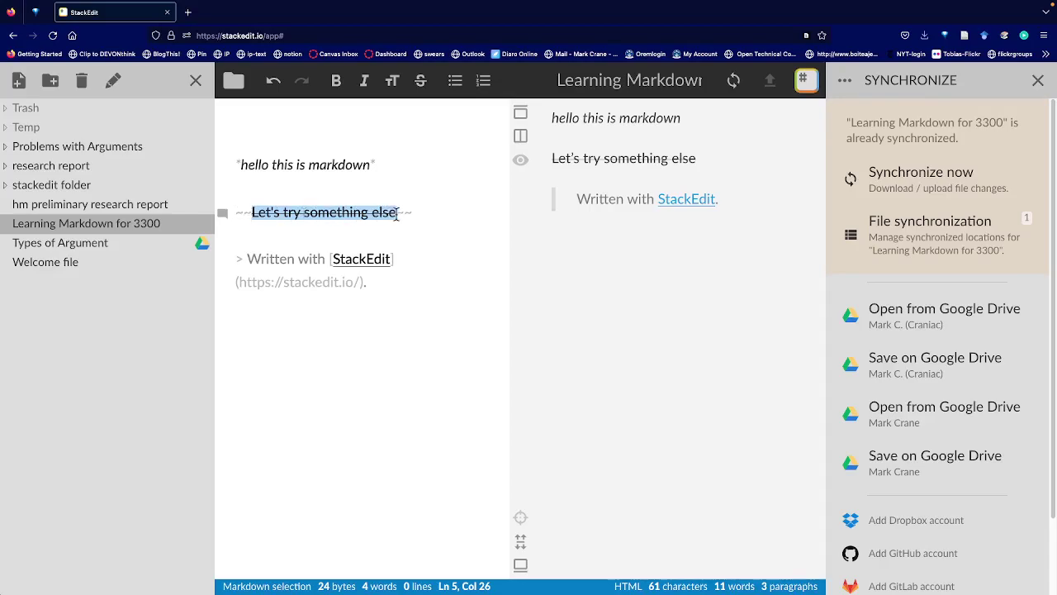
click(427, 214)
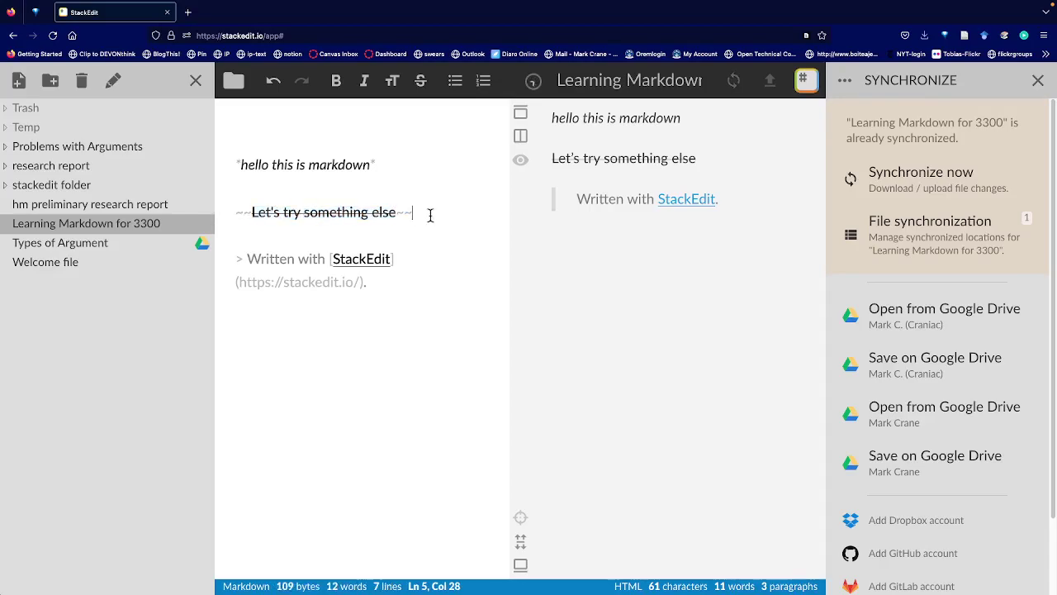
Add the paragraph "This is bold" below the strikethrough line and format it as bold.
key(Return)
key(Return)
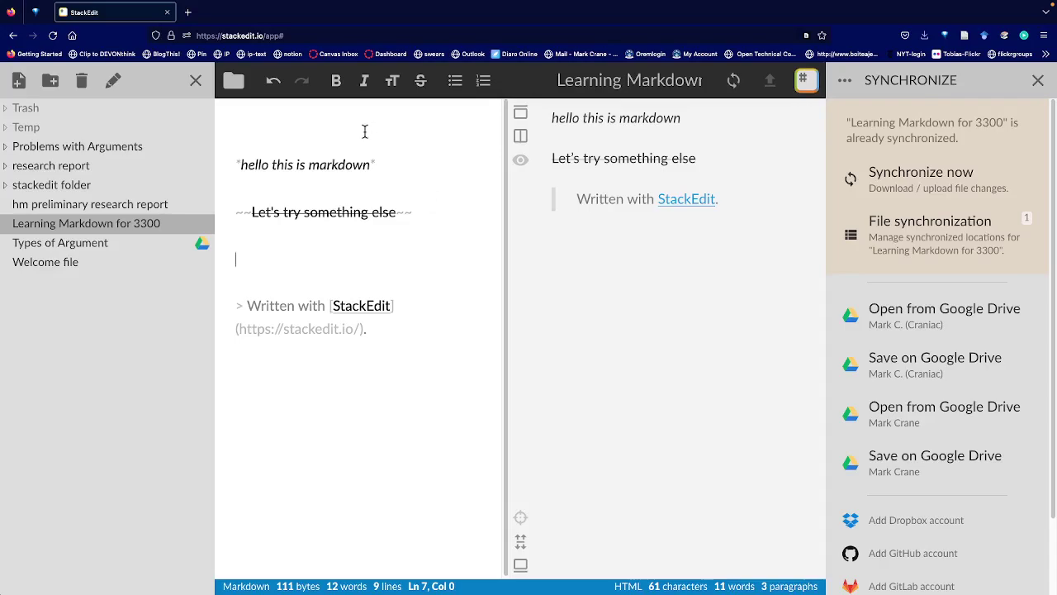
text(This is bold)
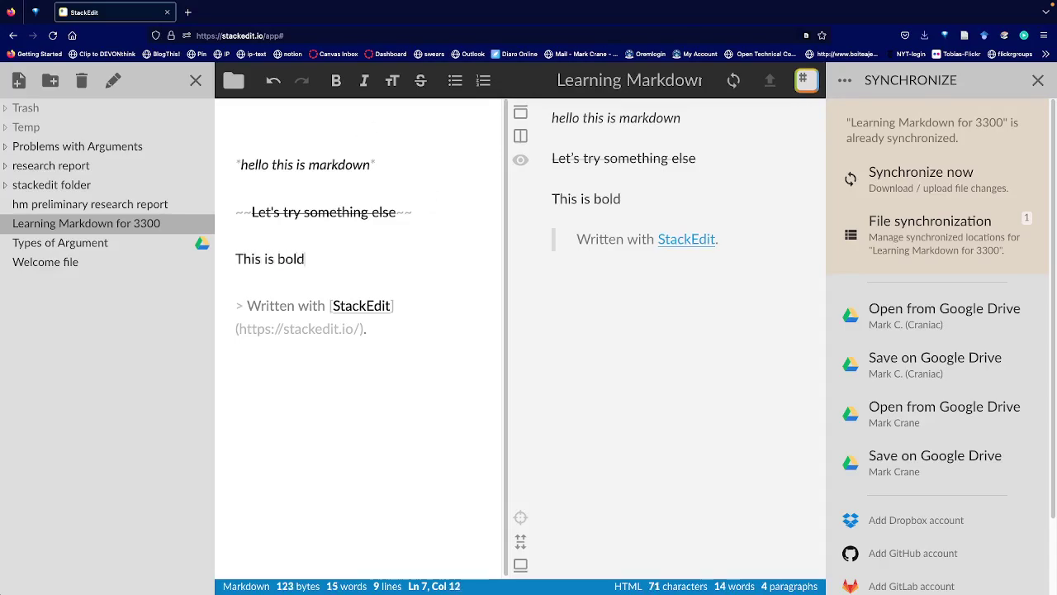
shift+click(248, 258)
shift+click(236, 259)
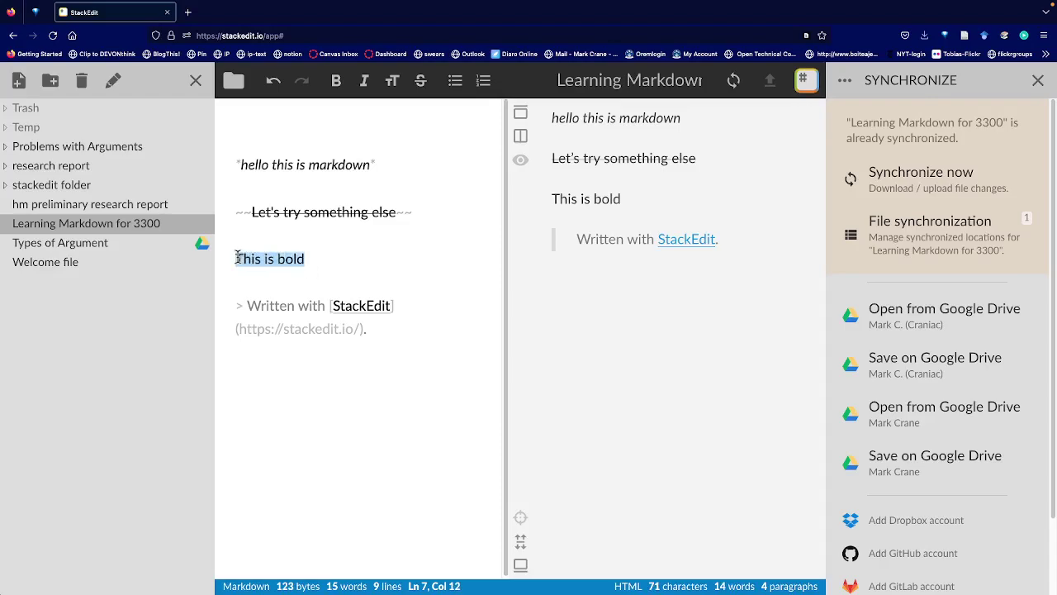
click(337, 83)
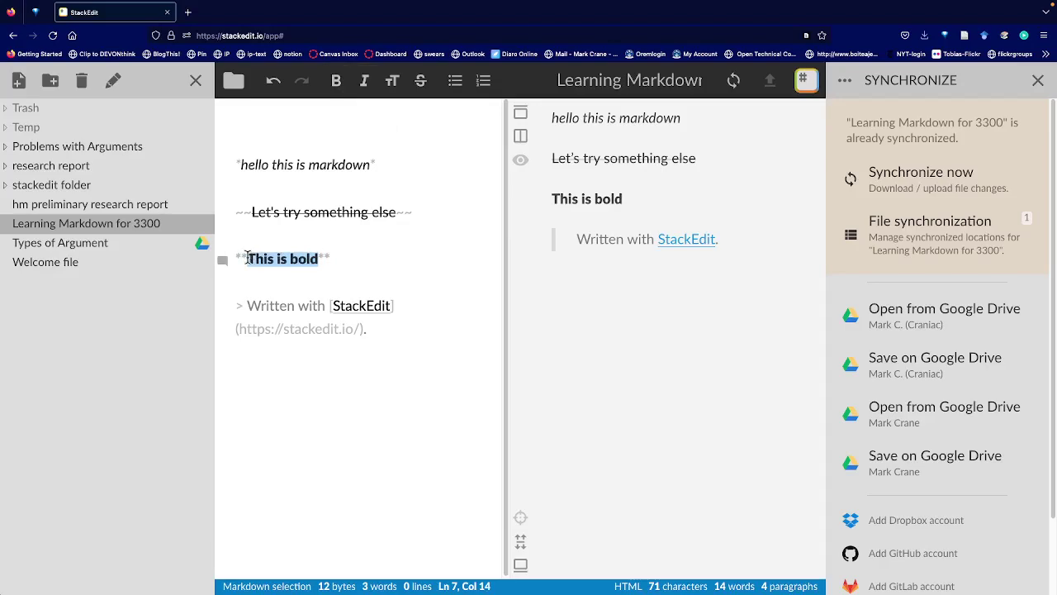
Write "**this is also bold**" as a separate paragraph below the bold line, using double asterisks for bold.
click(349, 259)
key(Return)
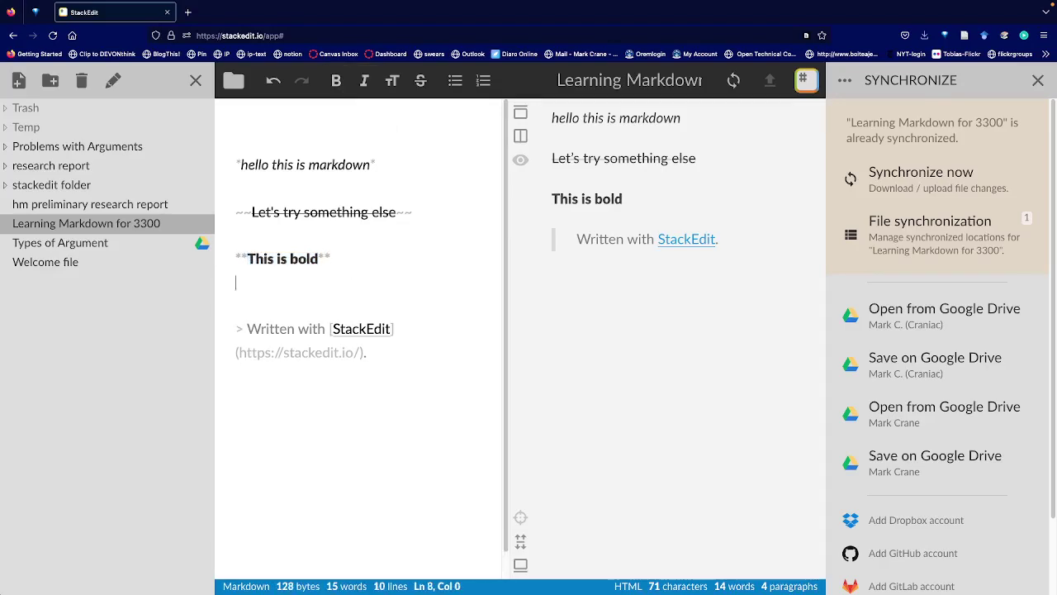
key(Return)
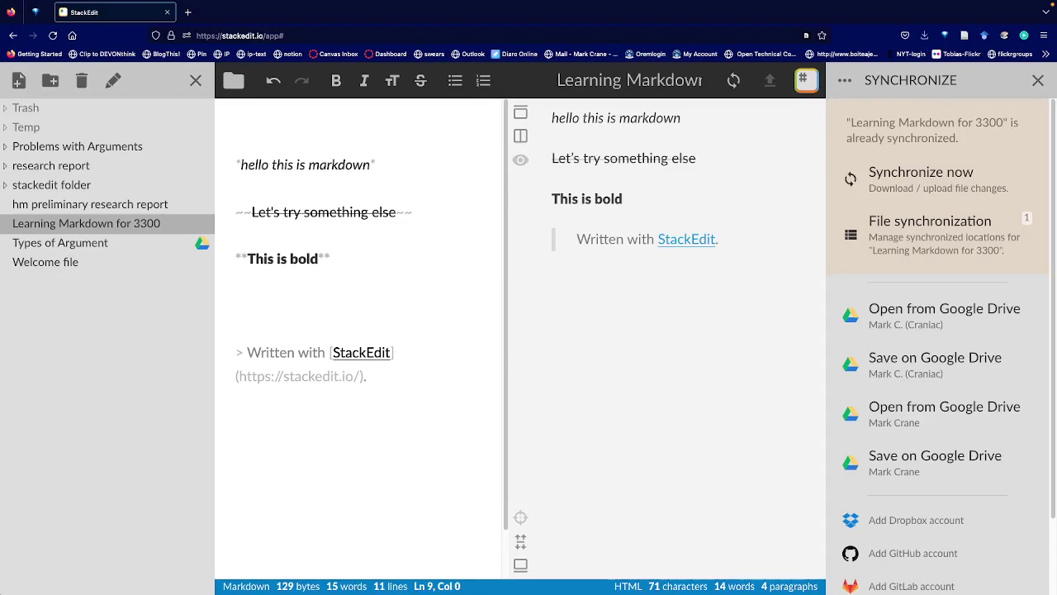
text(**)
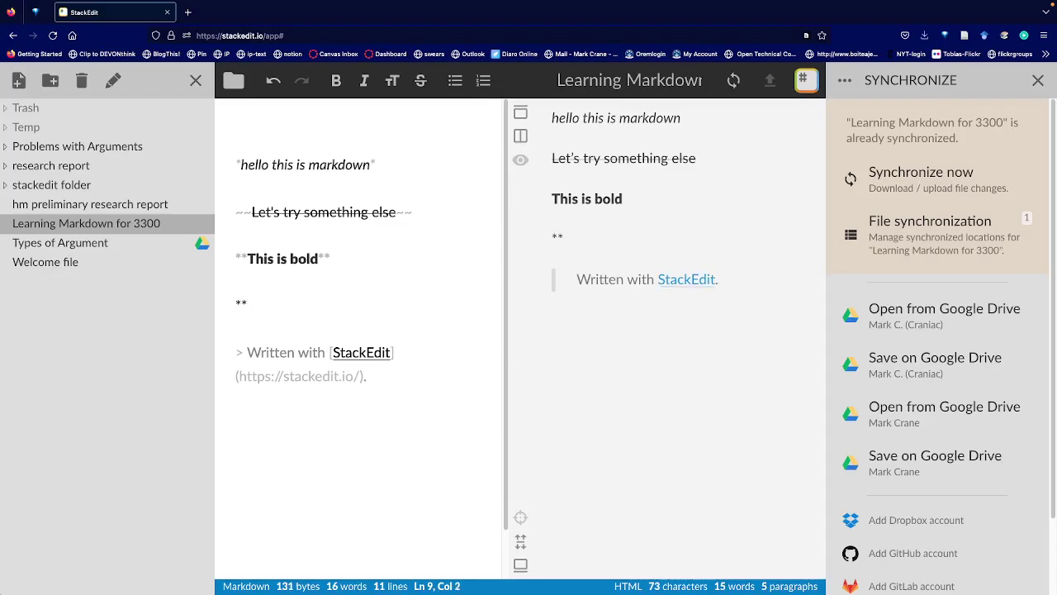
text(this is also )
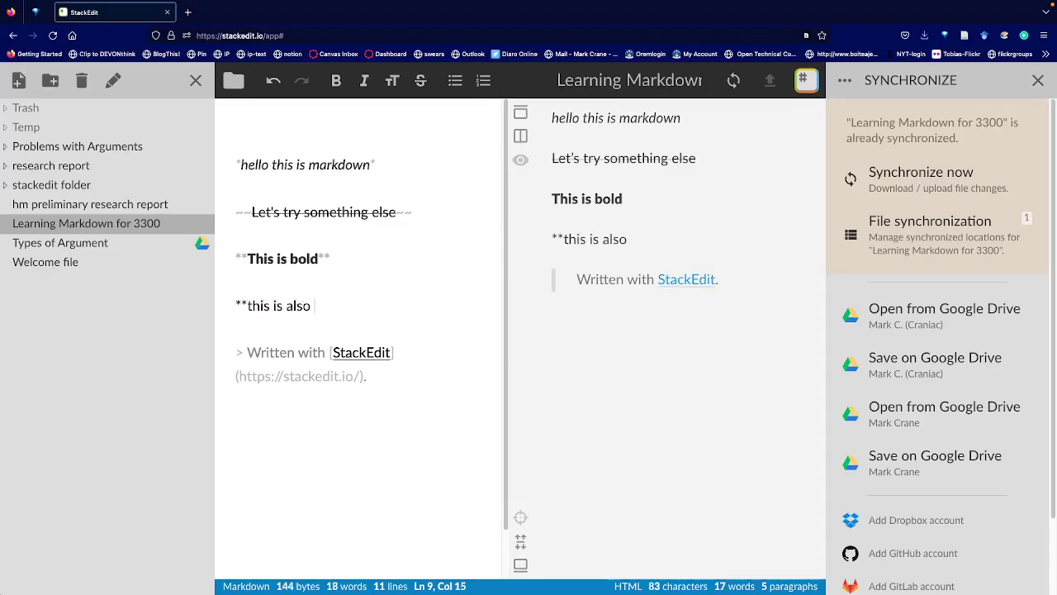
text(bold*)
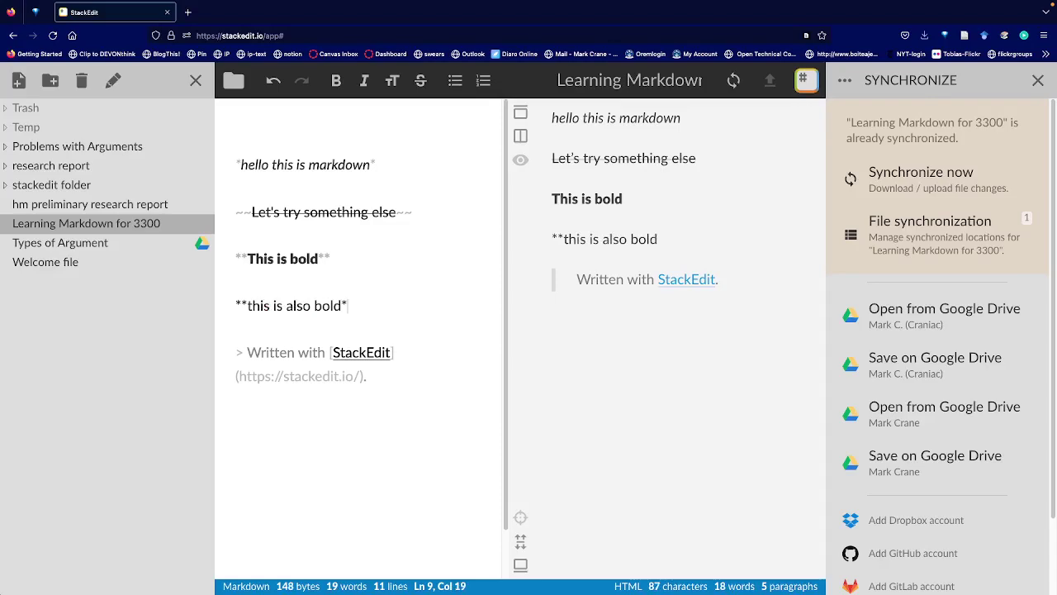
text(*)
Add an asterisk bulleted list with the items "this is a bulleted list", "and here is the second item" and "What fun!".
key(Return)
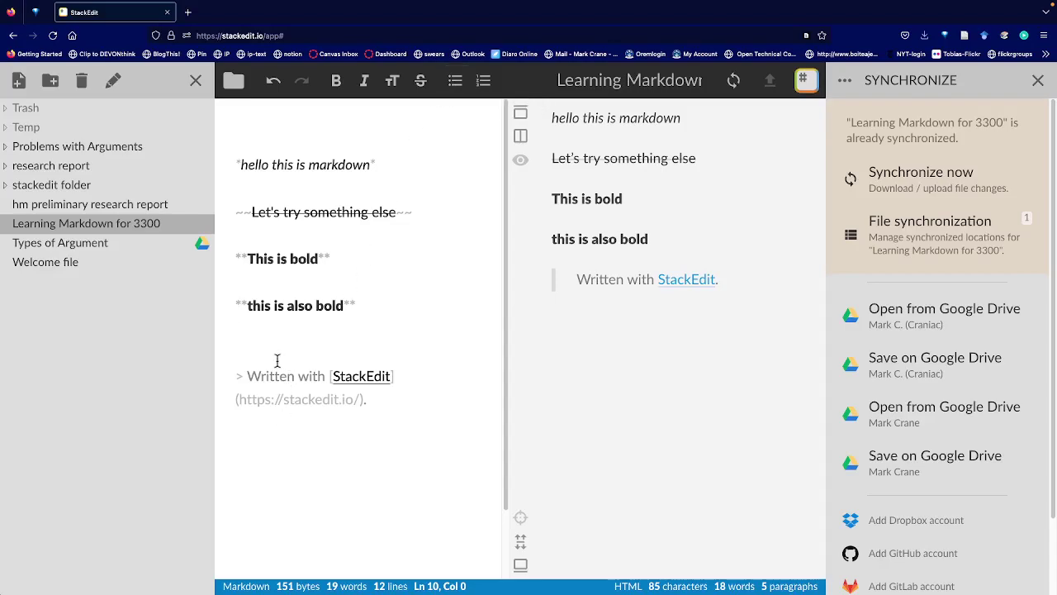
text(* this is)
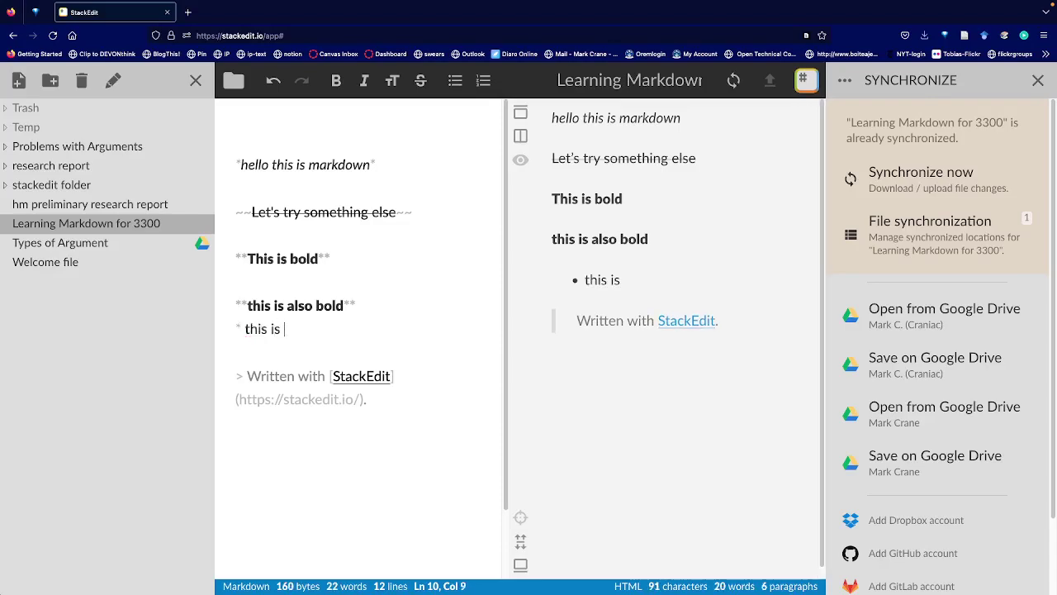
text( a bulleted list)
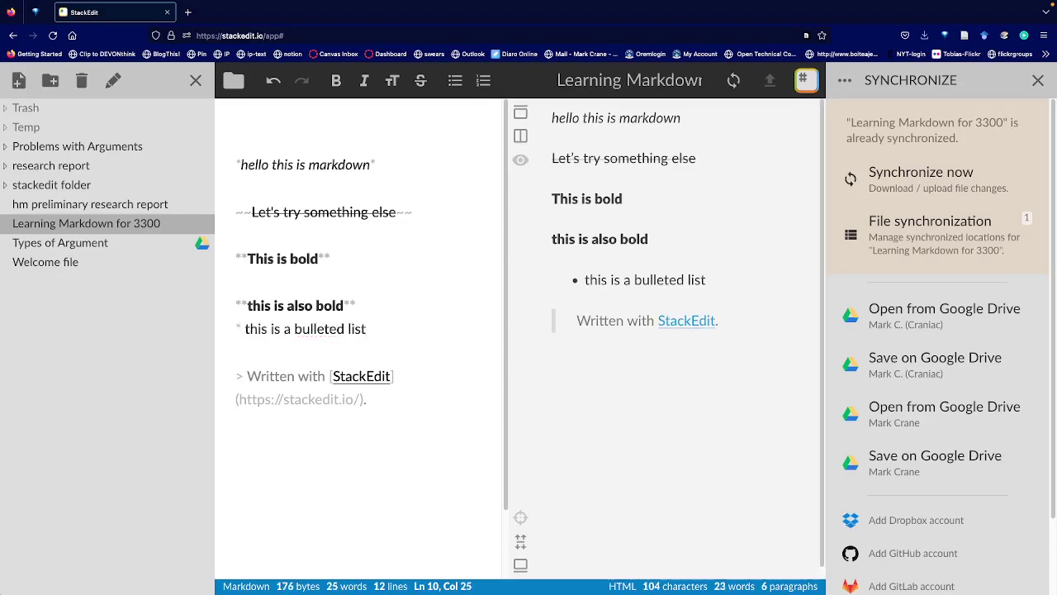
key(Return)
text(and here)
text(he secon)
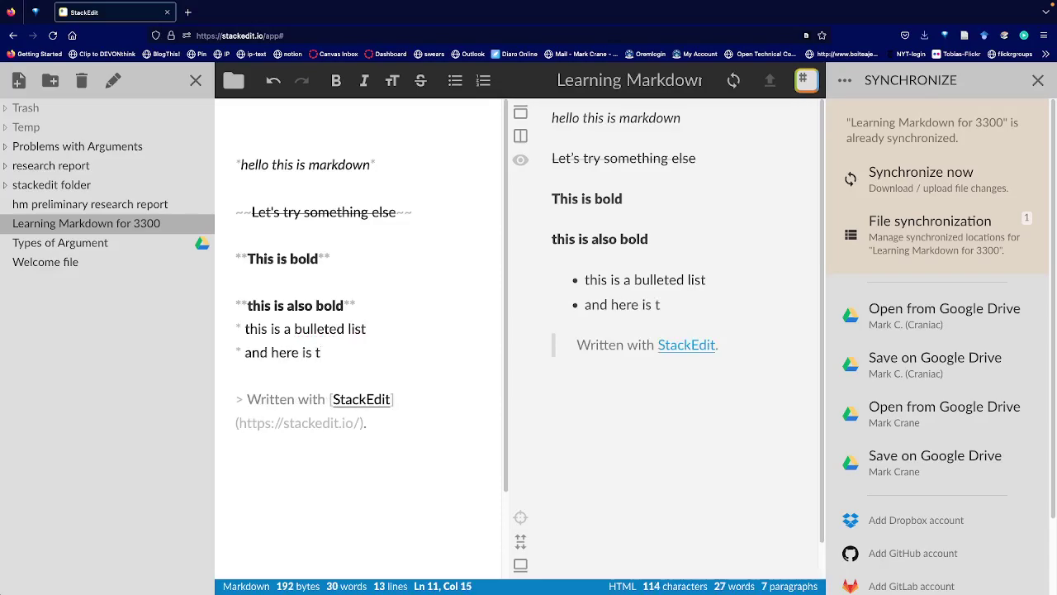
text(d item)
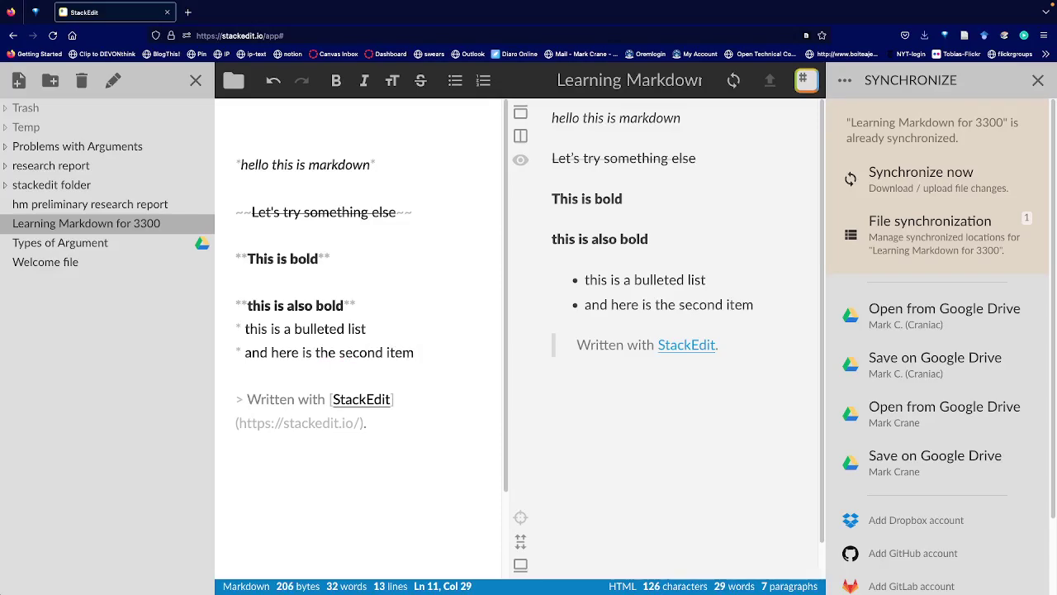
key(Return)
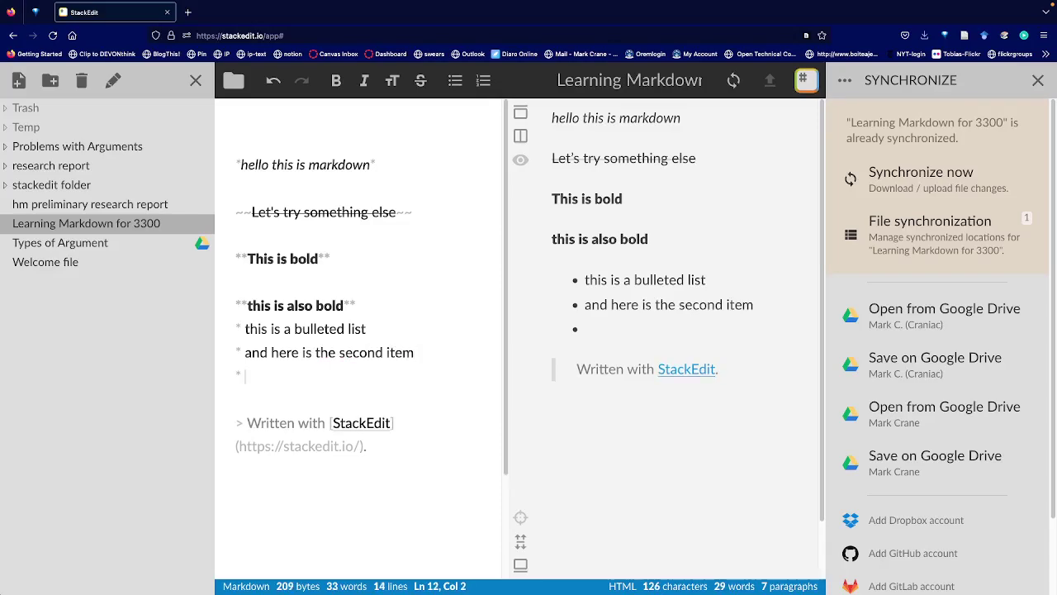
text(What fun!)
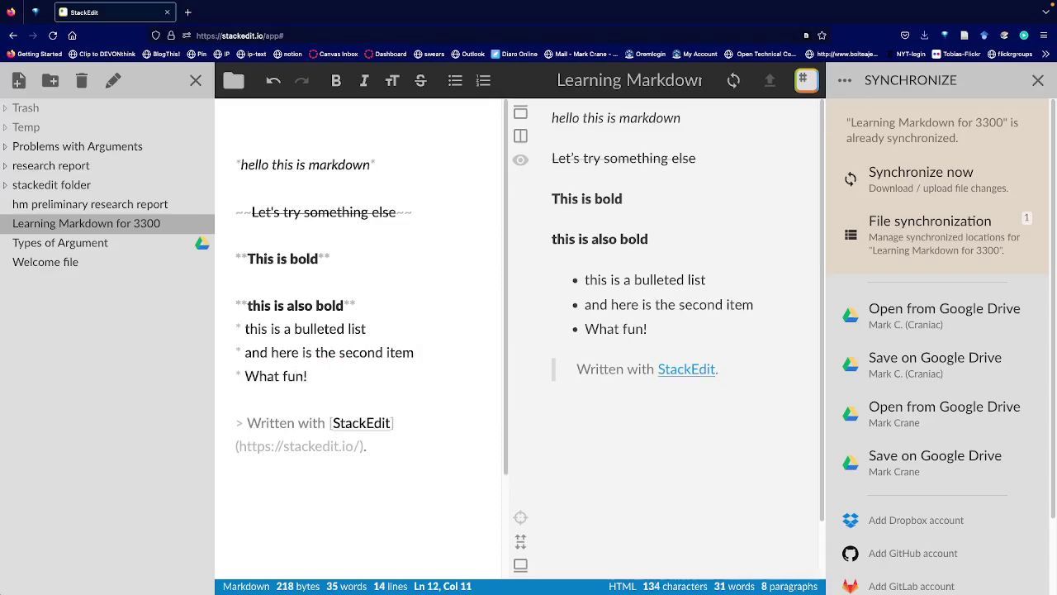
key(Return)
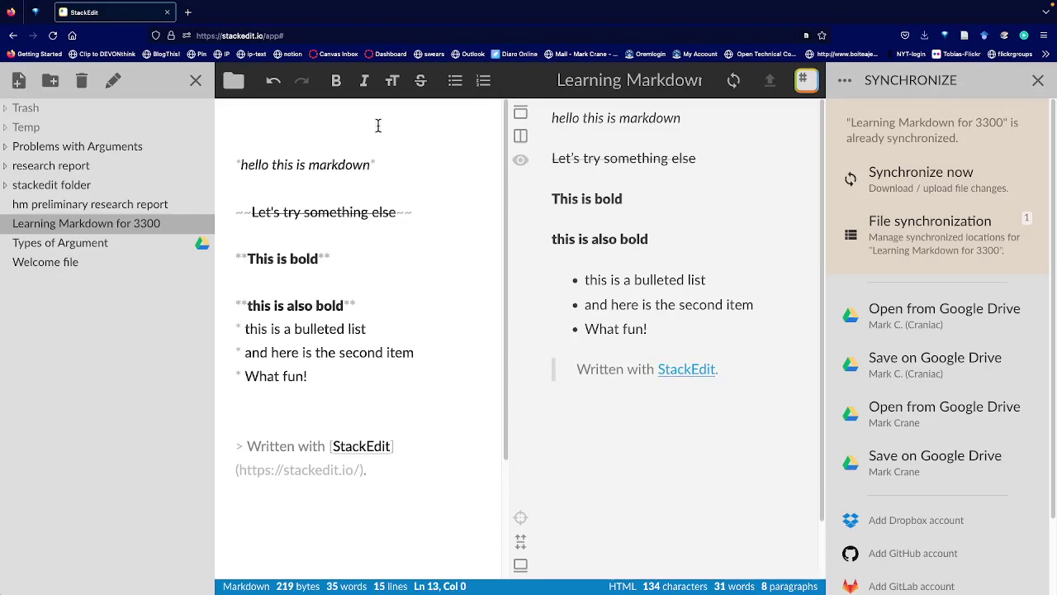
Insert the default level-two heading placeholder below the bulleted list and delete it again.
click(393, 94)
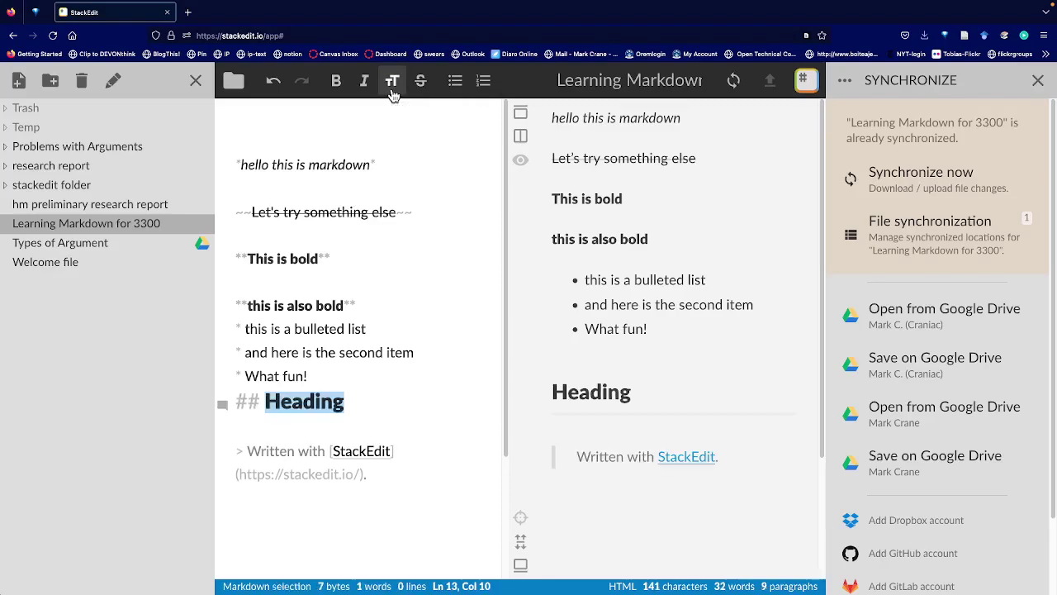
click(360, 401)
key(BackSpace)
key(BackSpace)
key(BackSpace)
key(BackSpace)
key(BackSpace)
key(BackSpace)
key(BackSpace)
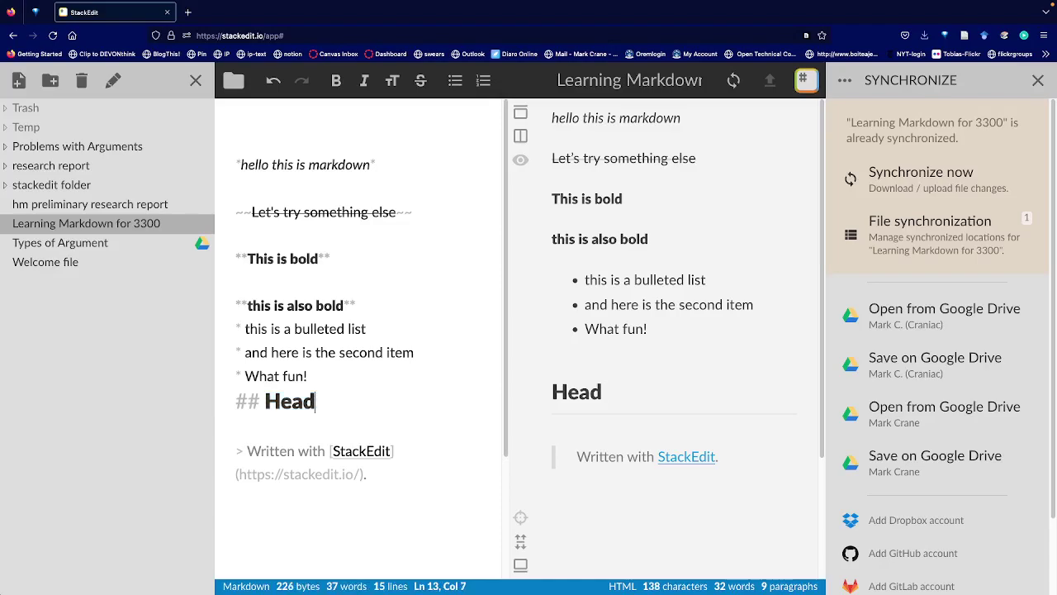
key(BackSpace)
key(BackSpace)
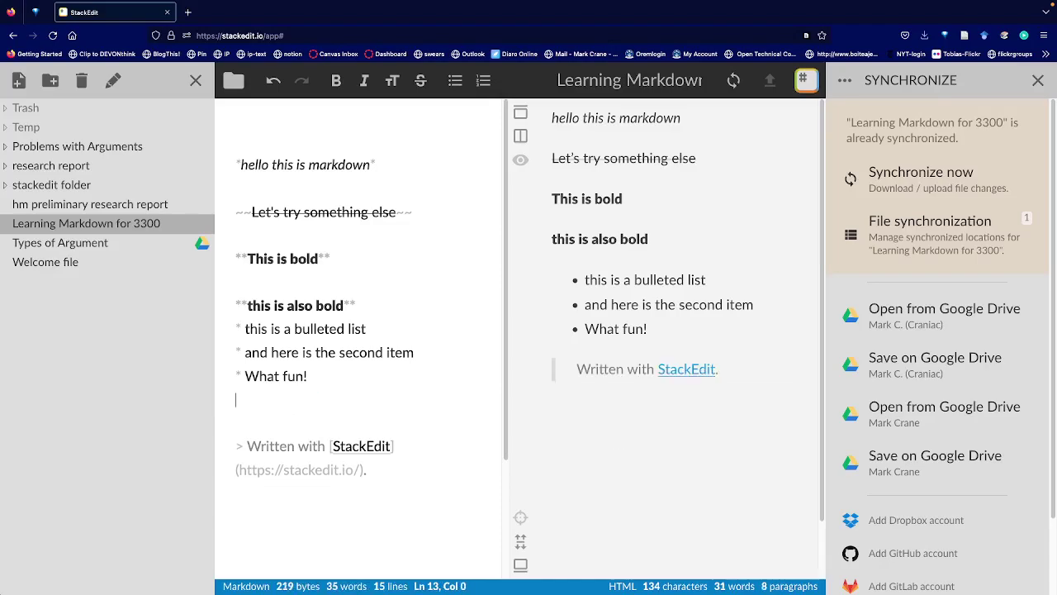
Write the level-two heading "## Heading" below the bulleted list, with a space after the hash signs.
text(##)
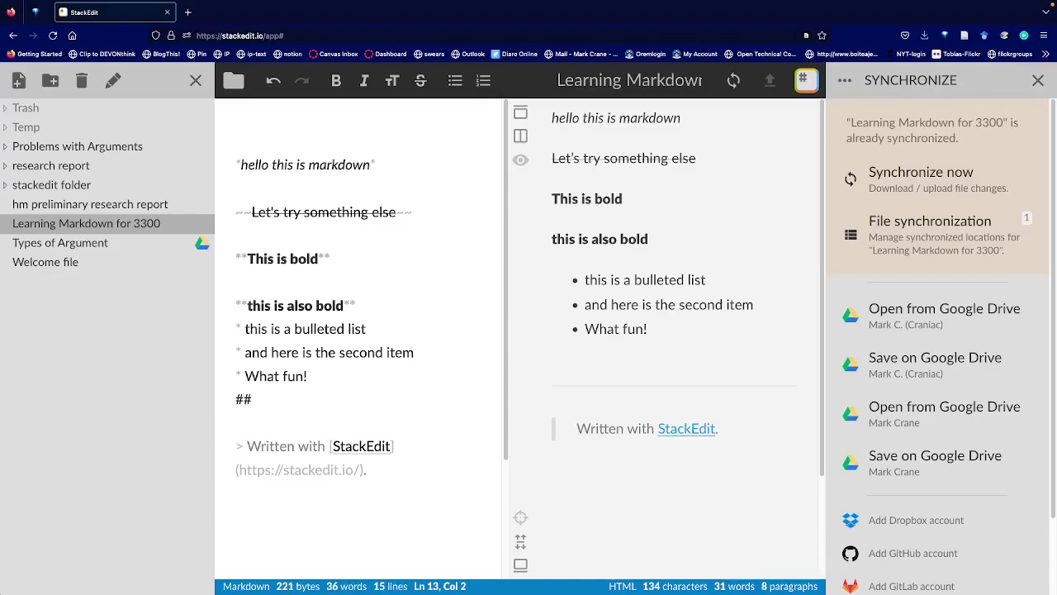
text(heading)
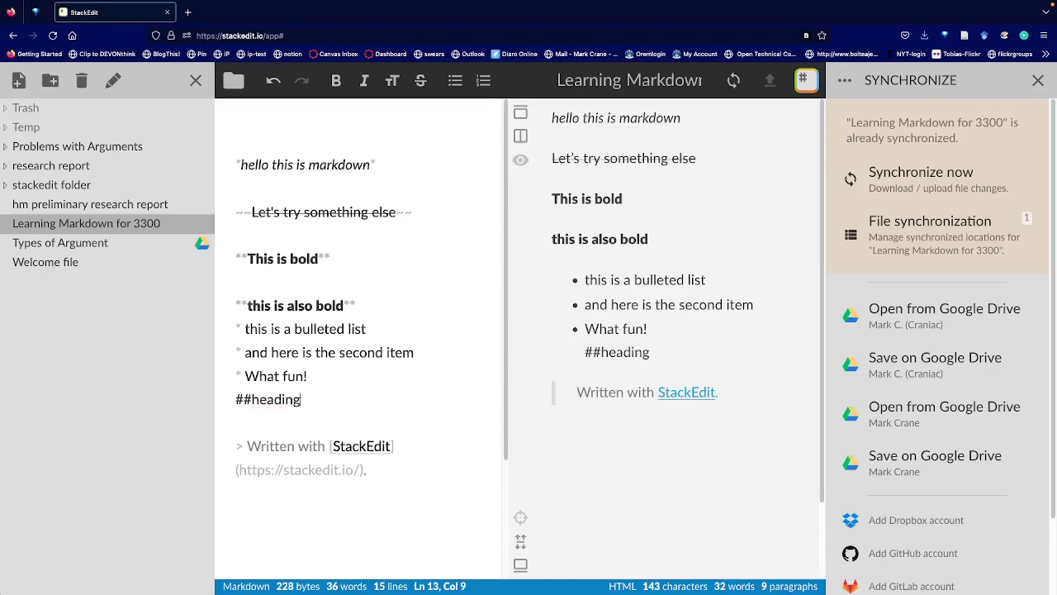
key(BackSpace)
key(BackSpace)
key(BackSpace)
key(BackSpace)
key(BackSpace)
key(BackSpace)
key(BackSpace)
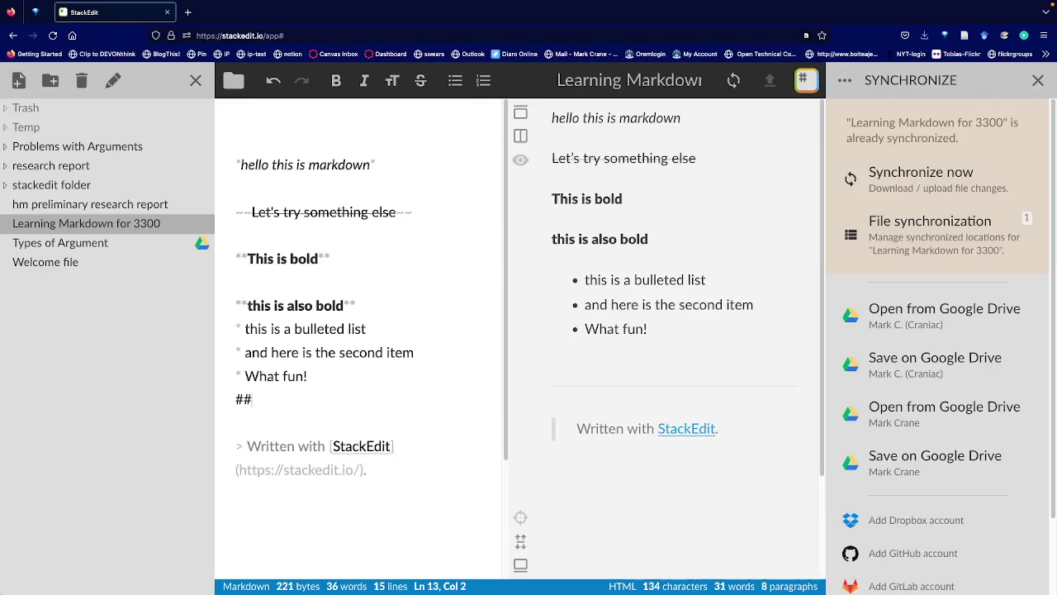
text(Heading)
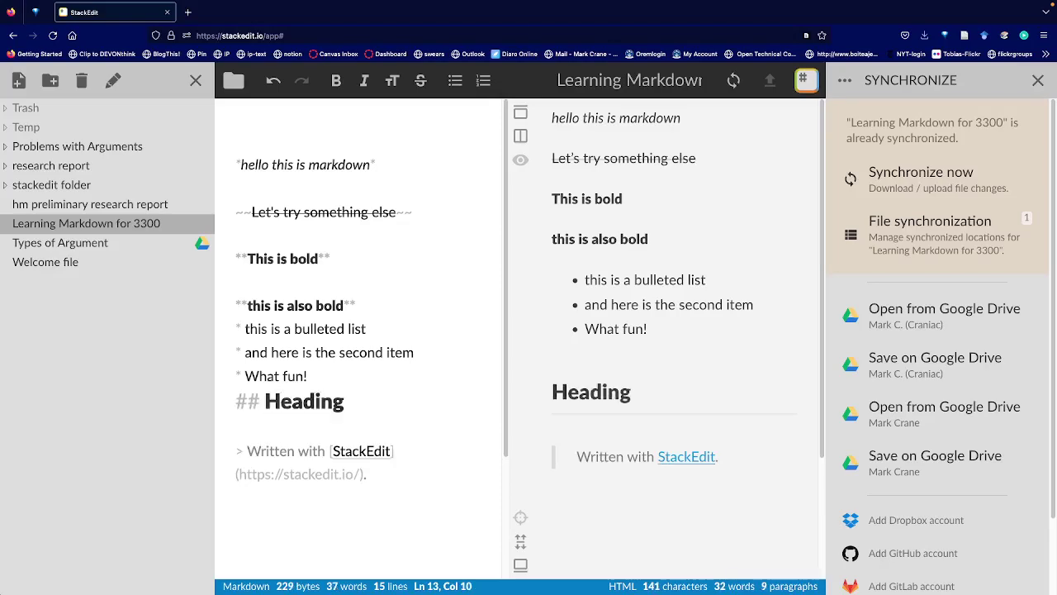
Add the level-one heading "# Also a heading" directly below the level-two heading.
key(Return)
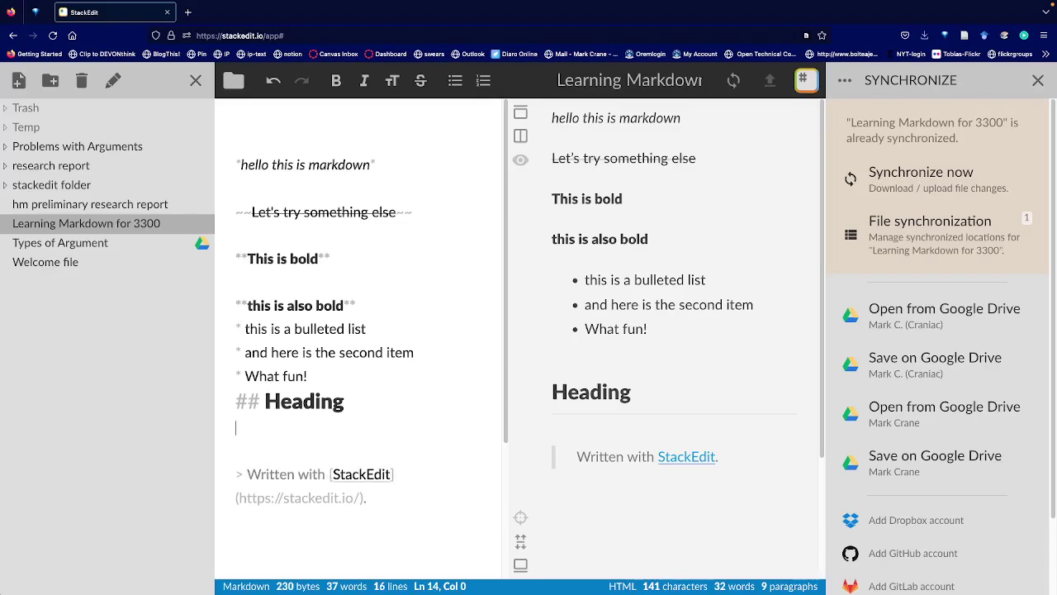
text(#)
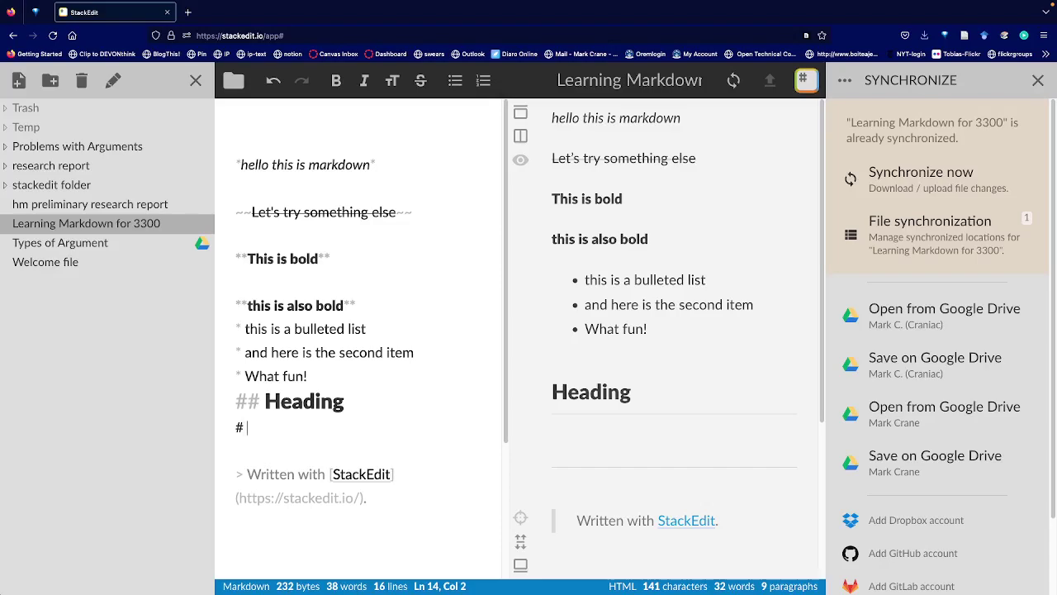
text( Also a head)
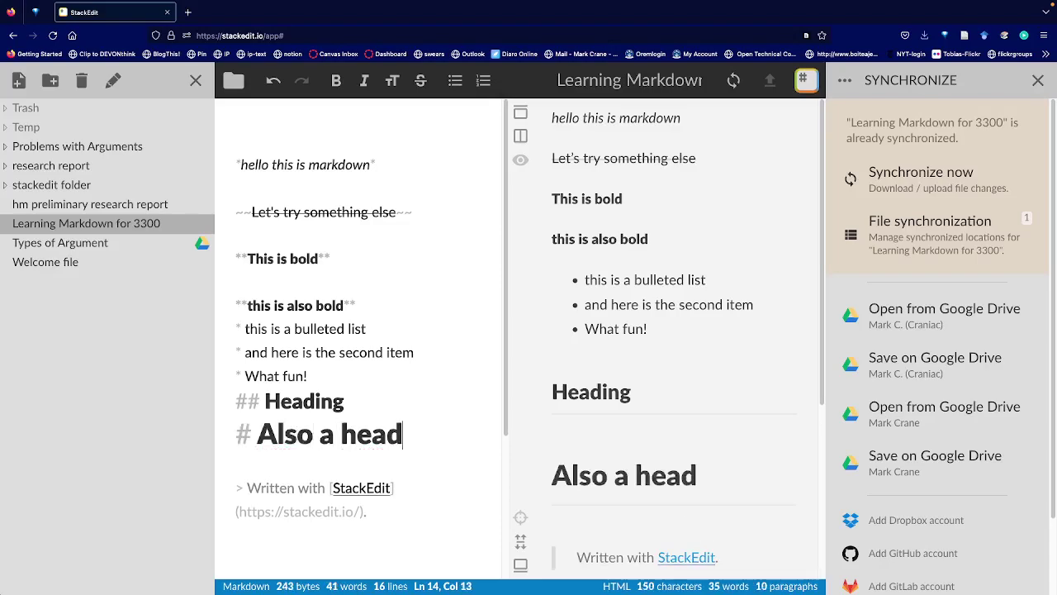
text(ing)
Add the level-three heading "### And what does this do" after a blank line below the level-one heading.
key(Return)
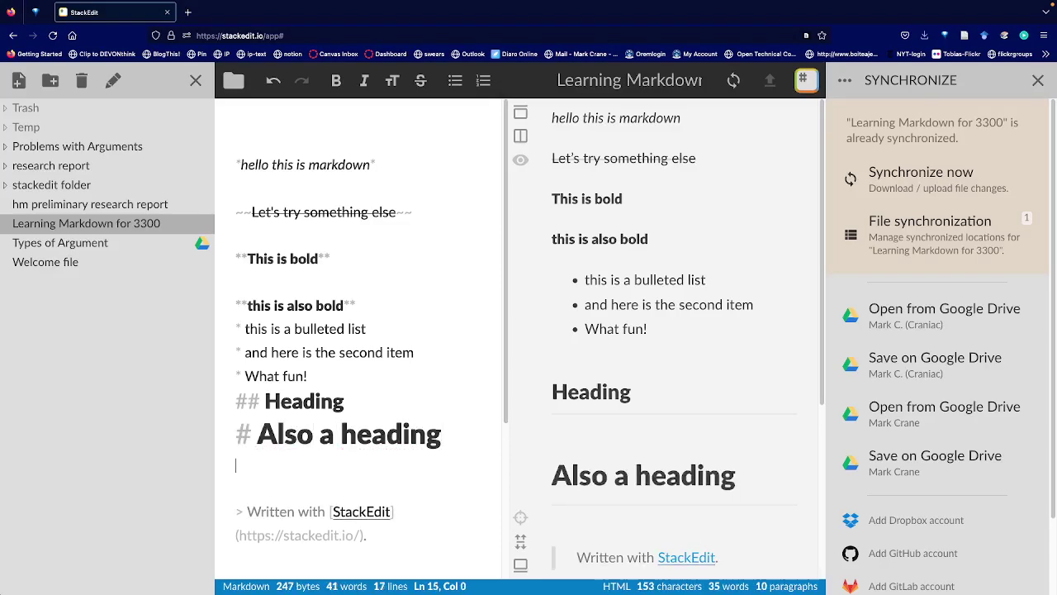
key(Return)
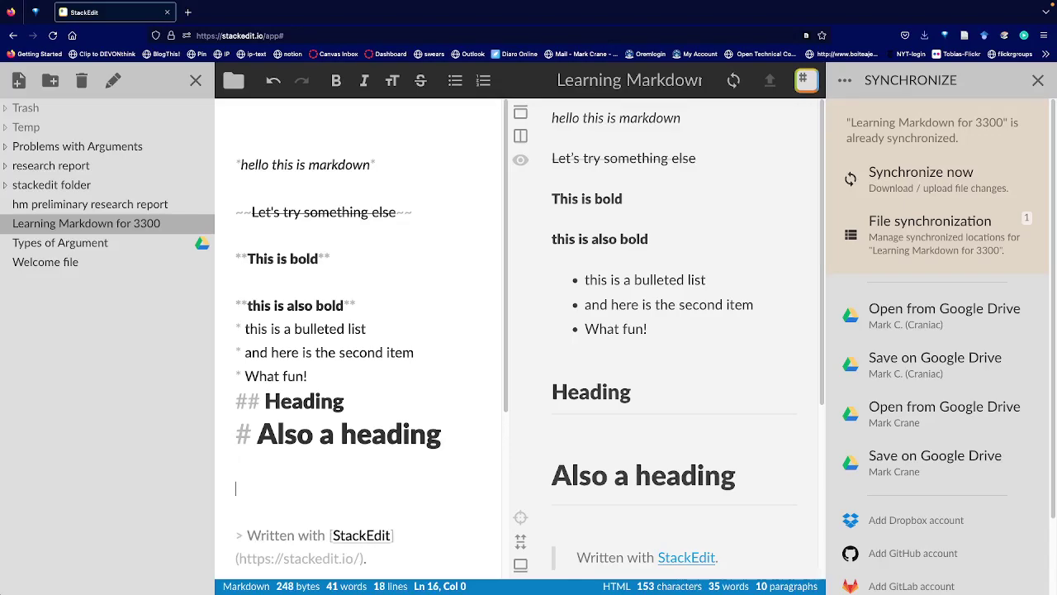
text(### And)
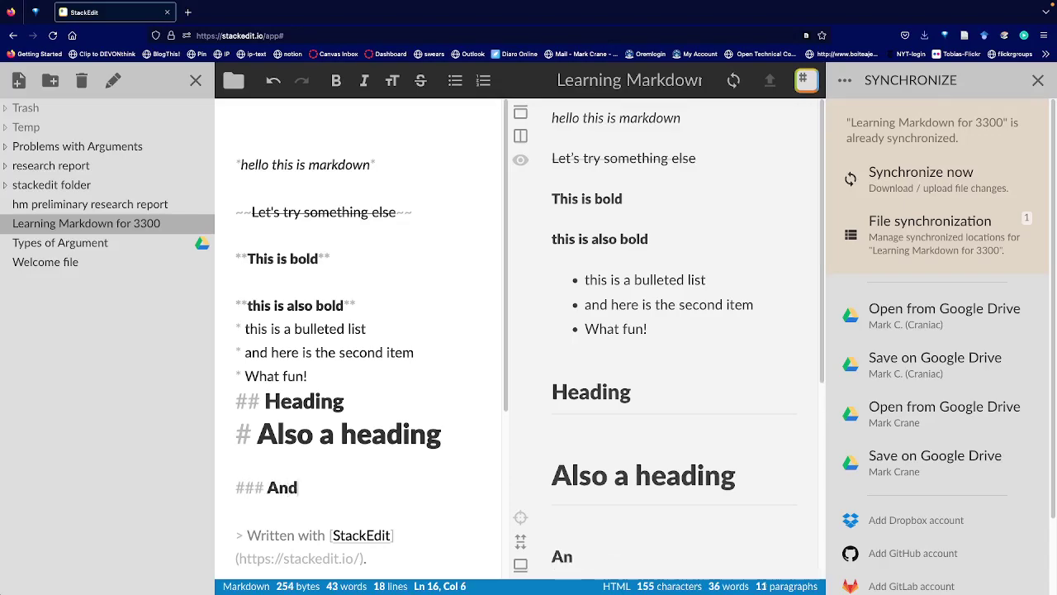
text( what does this do)
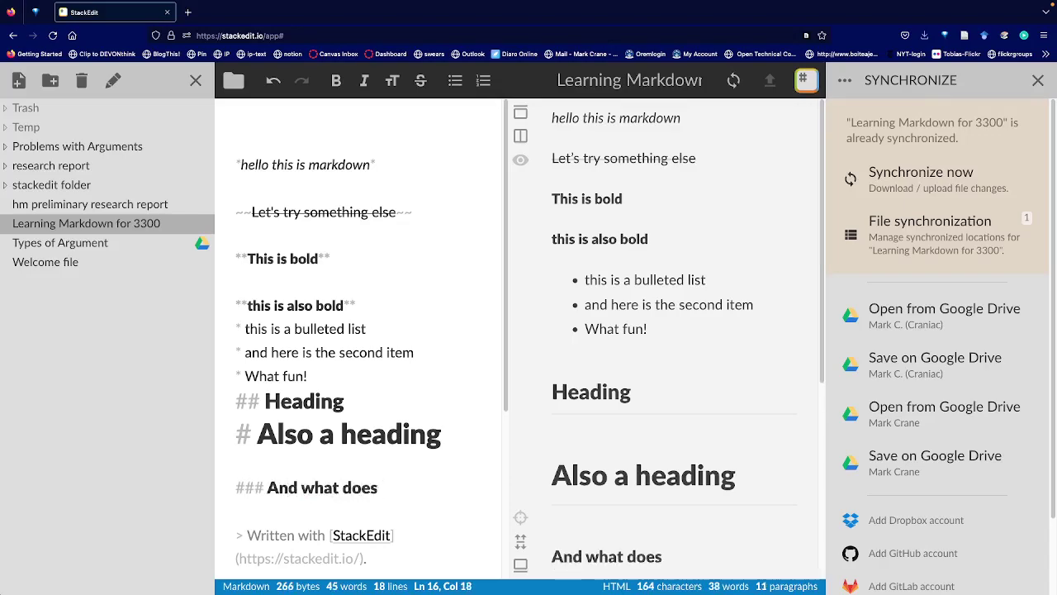
Add two new lines below the level-three heading "And what does this do".
key(Return)
key(Return)
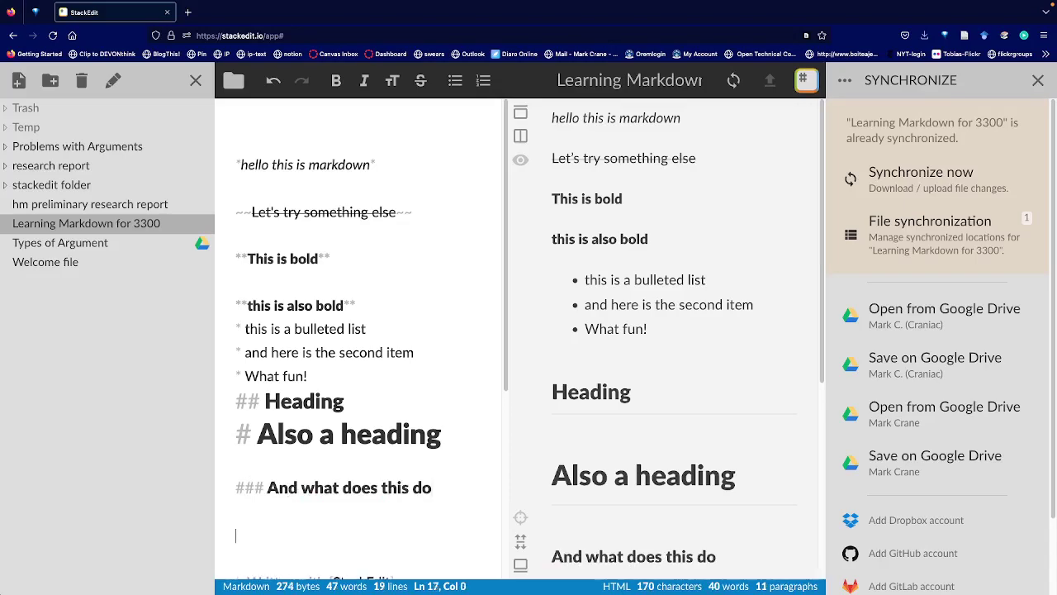
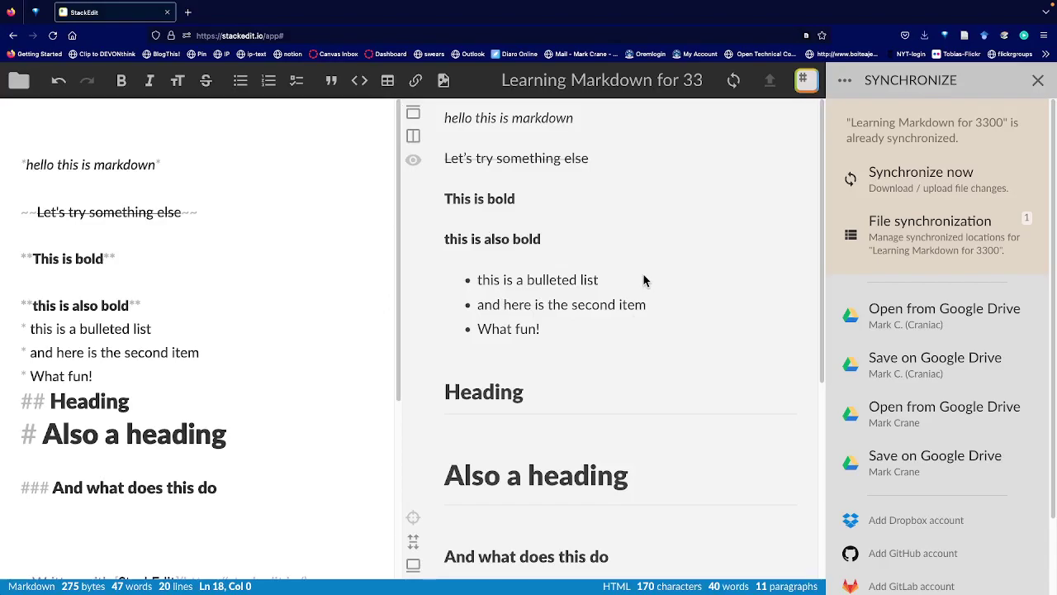
scroll(636, 267, down, 3)
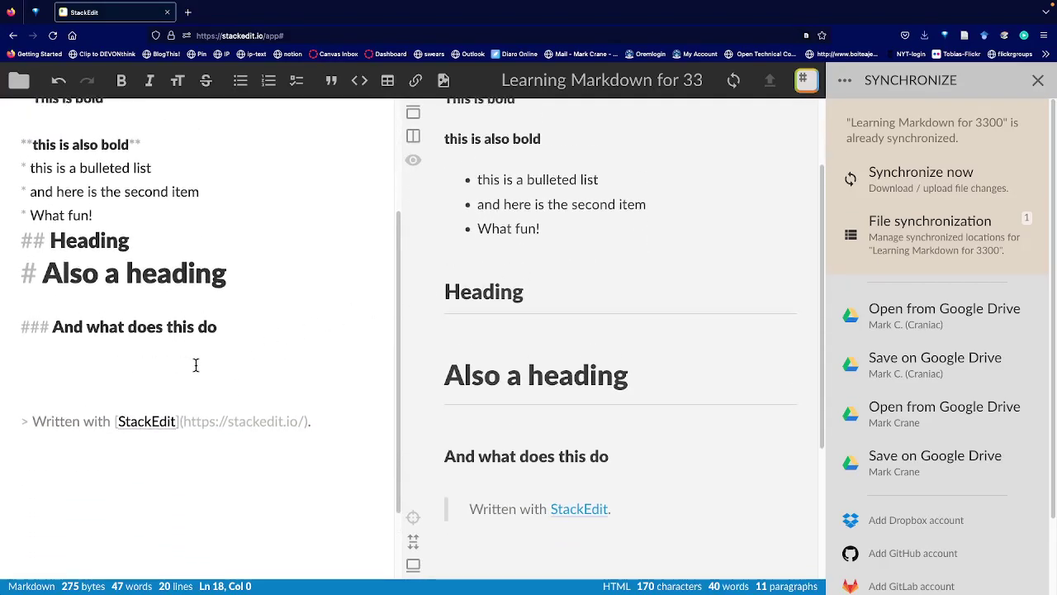
text([)
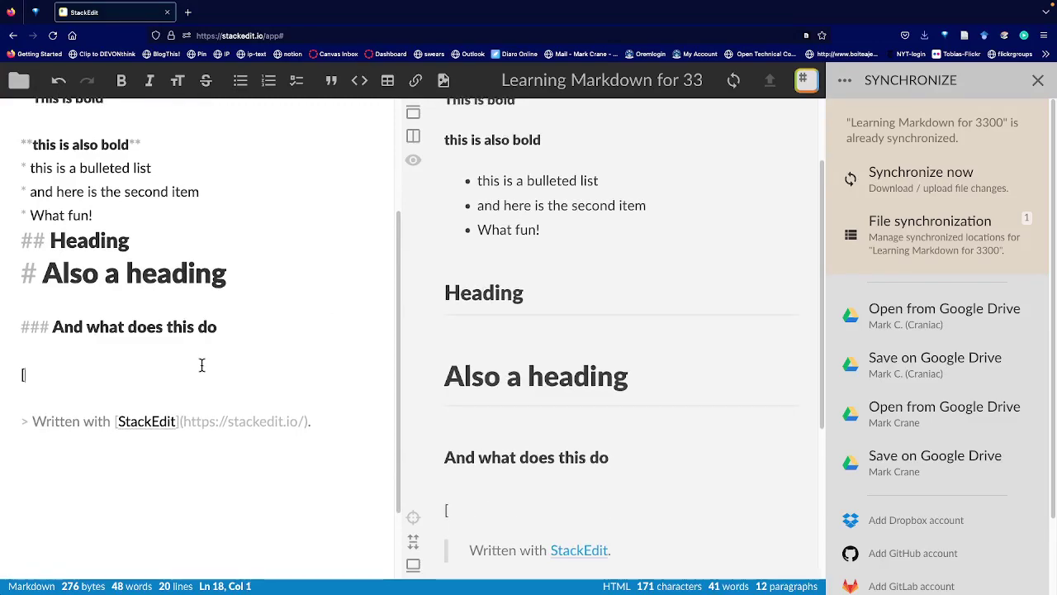
text(sample])
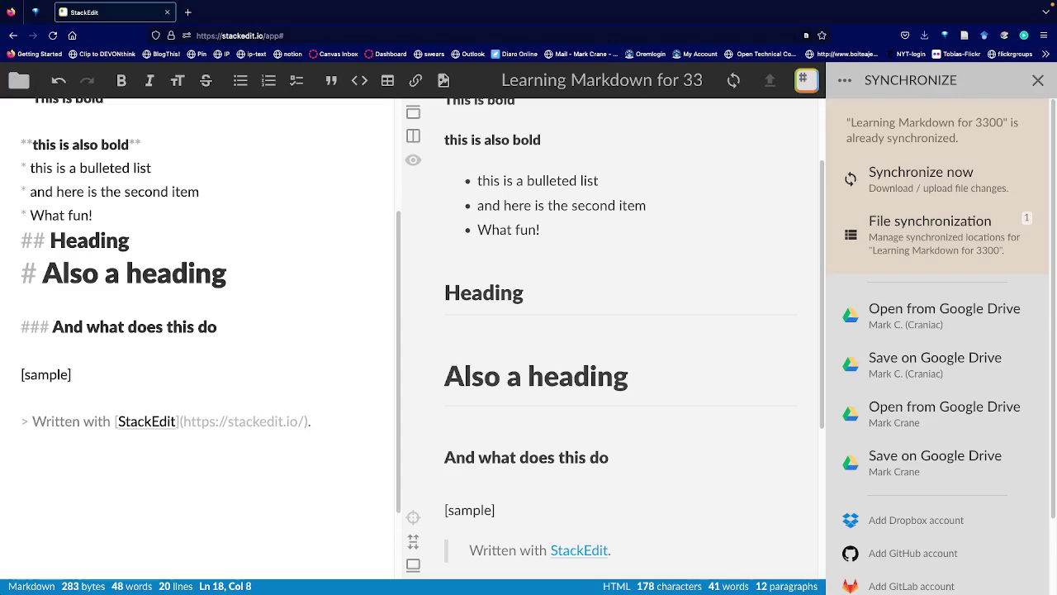
key(Return)
key(BackSpace)
key(BackSpace)
key(BackSpace)
key(BackSpace)
key(BackSpace)
key(BackSpace)
key(BackSpace)
key(BackSpace)
key(BackSpace)
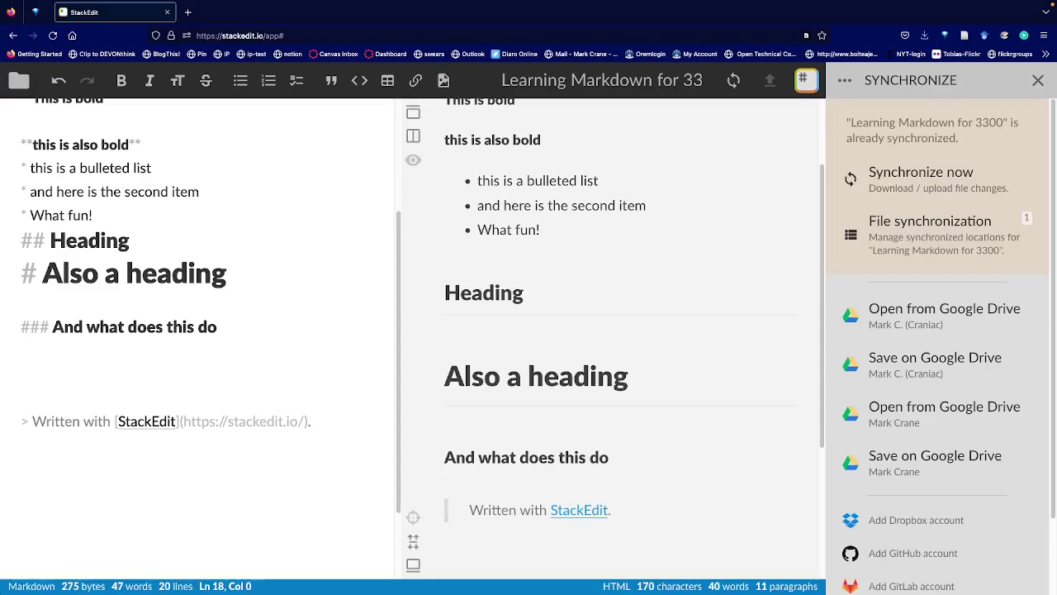
key(BackSpace)
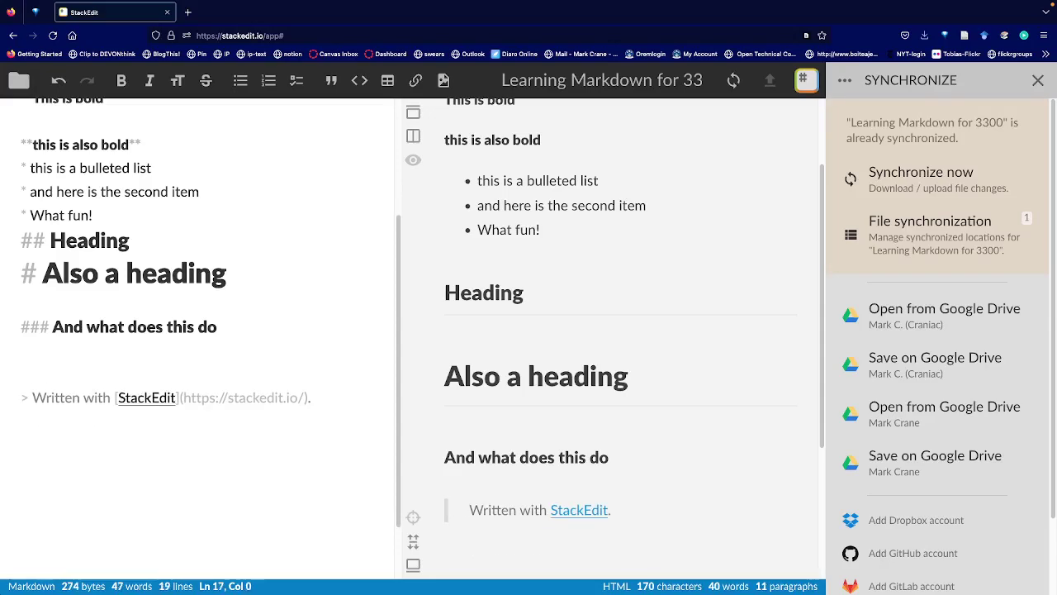
click(411, 85)
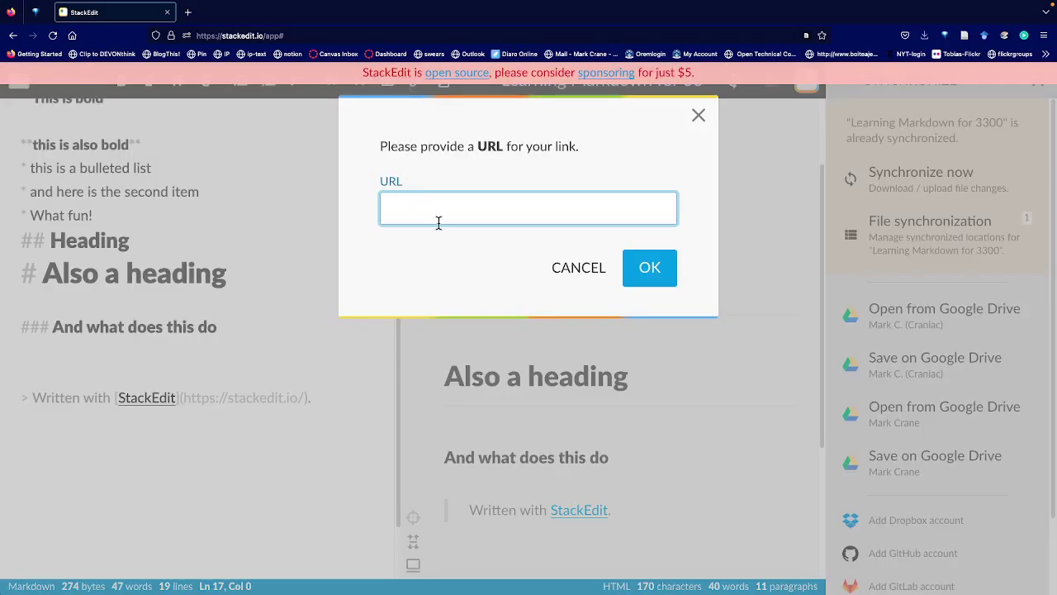
text(http://pinboard.in)
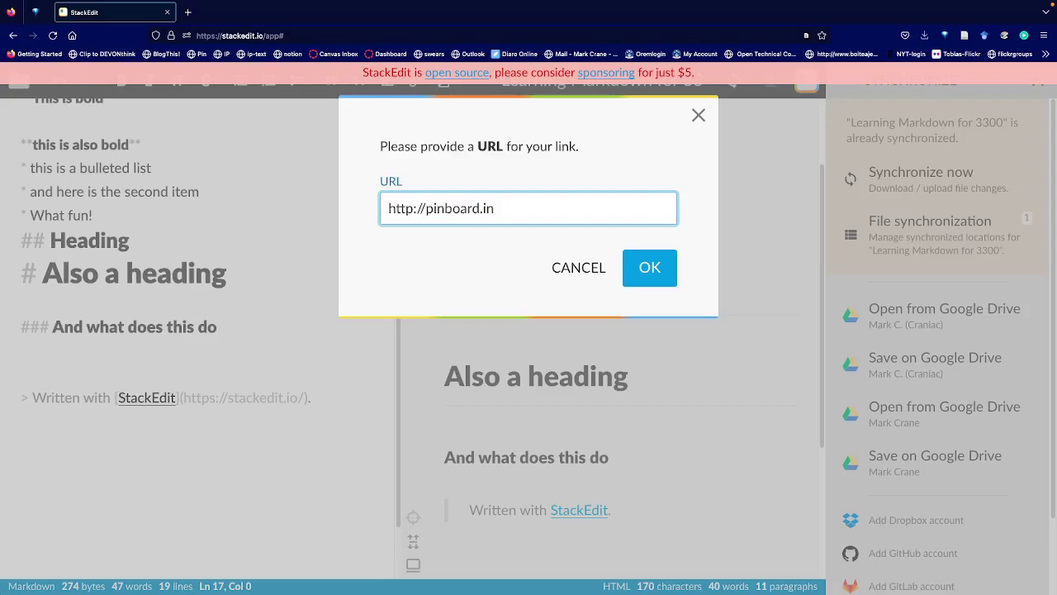
click(665, 274)
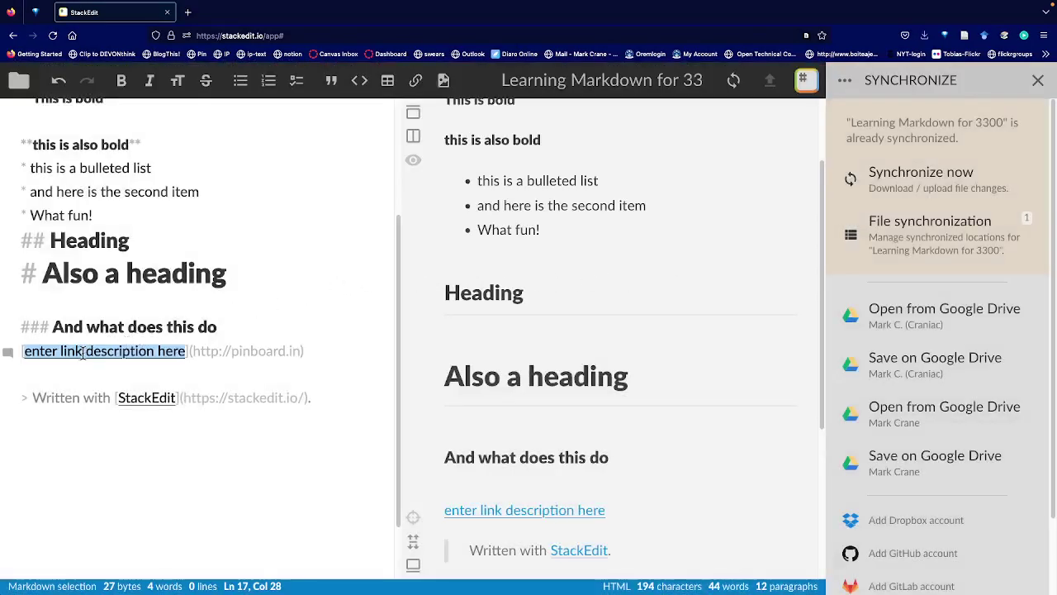
text(This is a link to )
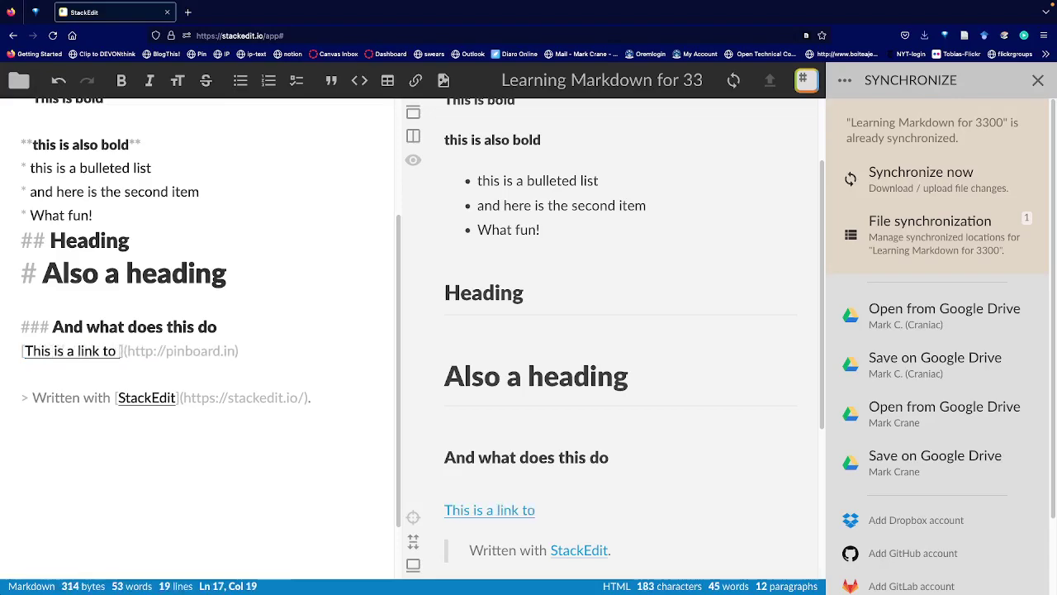
text(Pinboard)
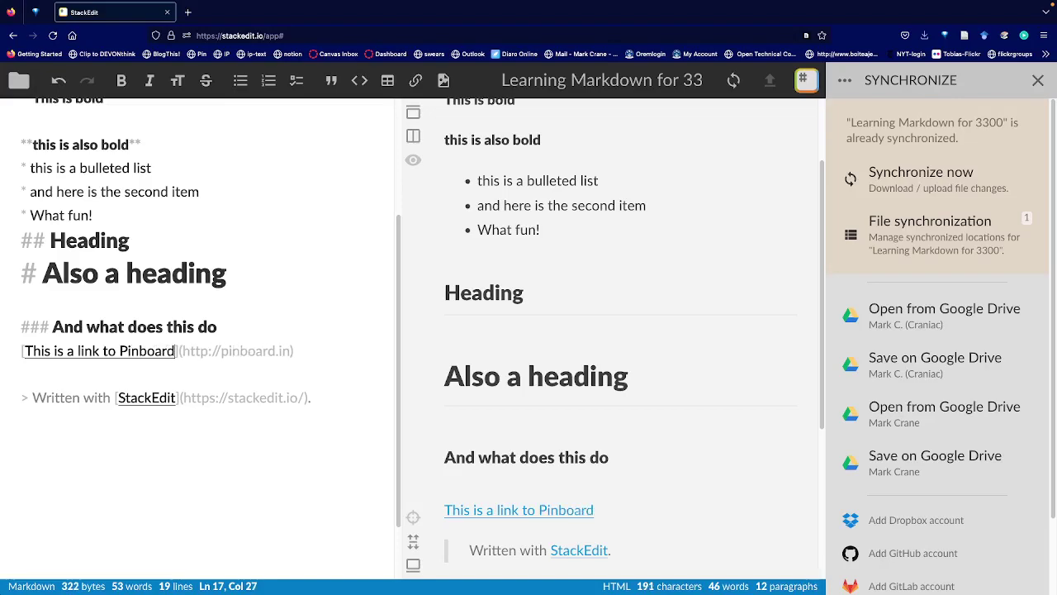
click(304, 353)
key(Return)
key(Return)
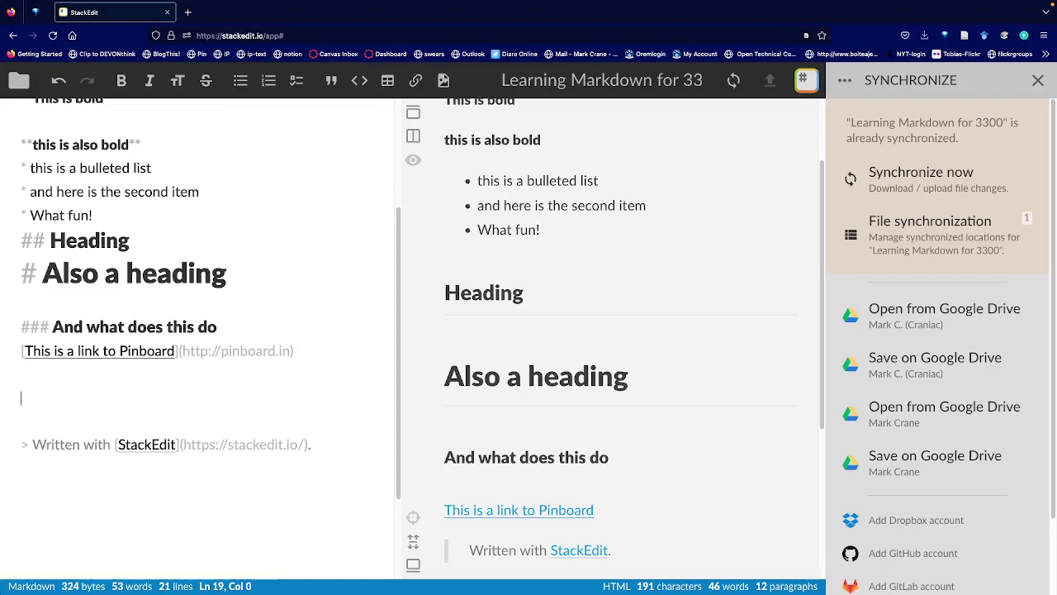
text([)
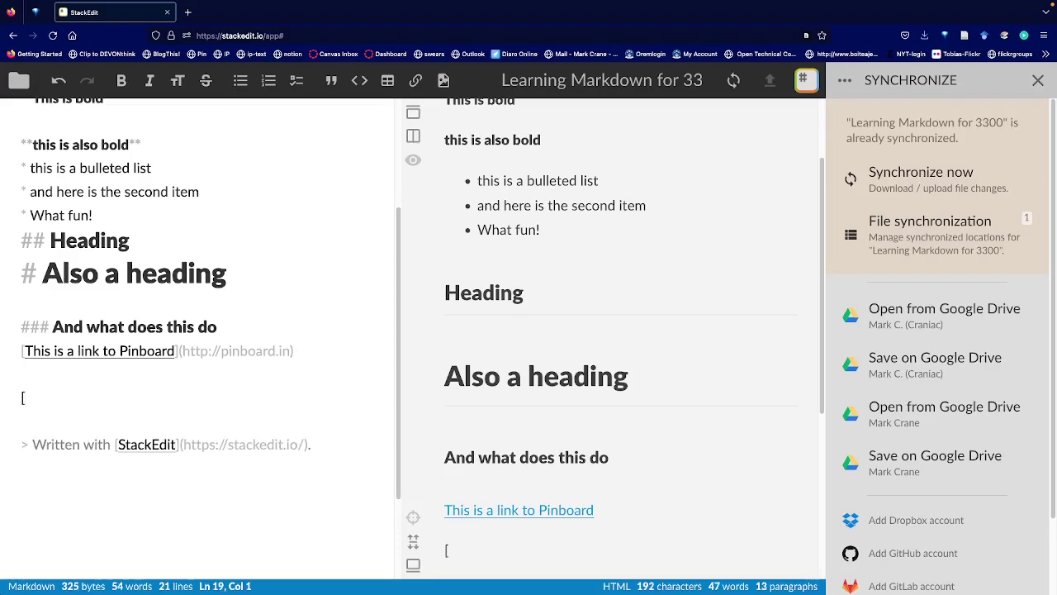
text(Metafilter)
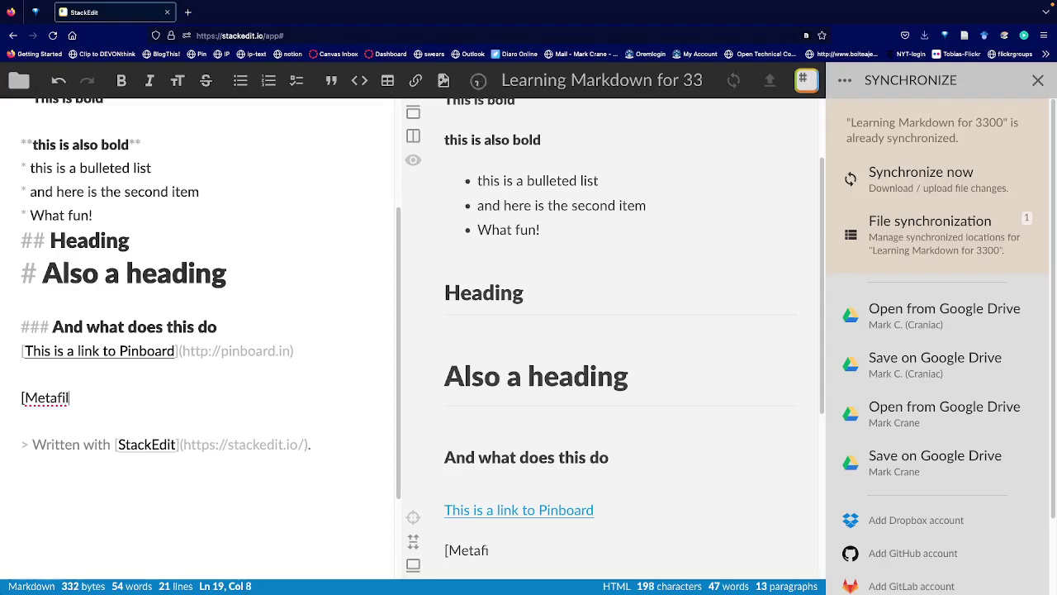
text(](http)
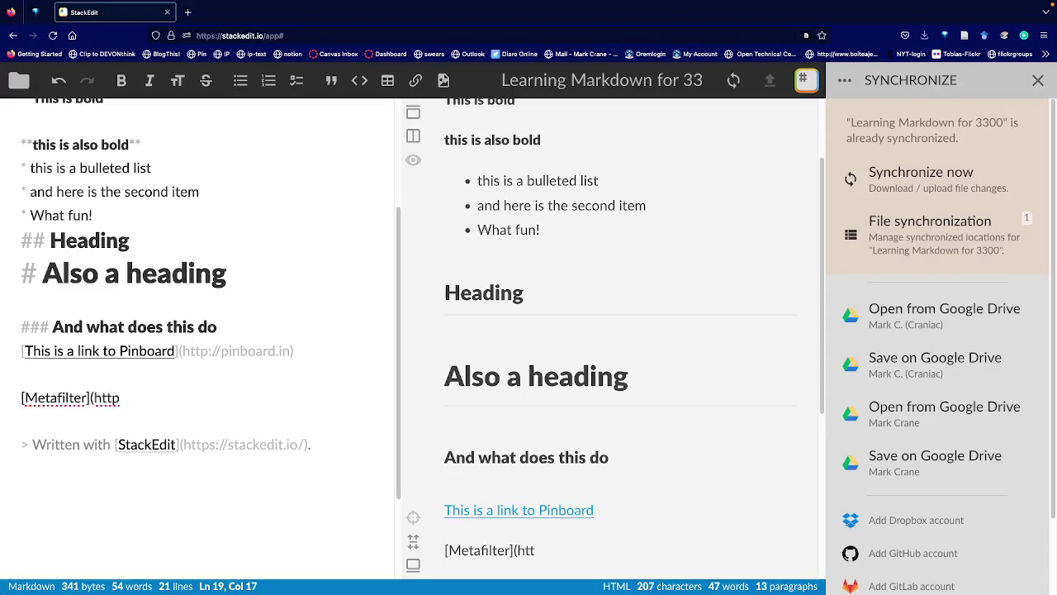
text(://metaf)
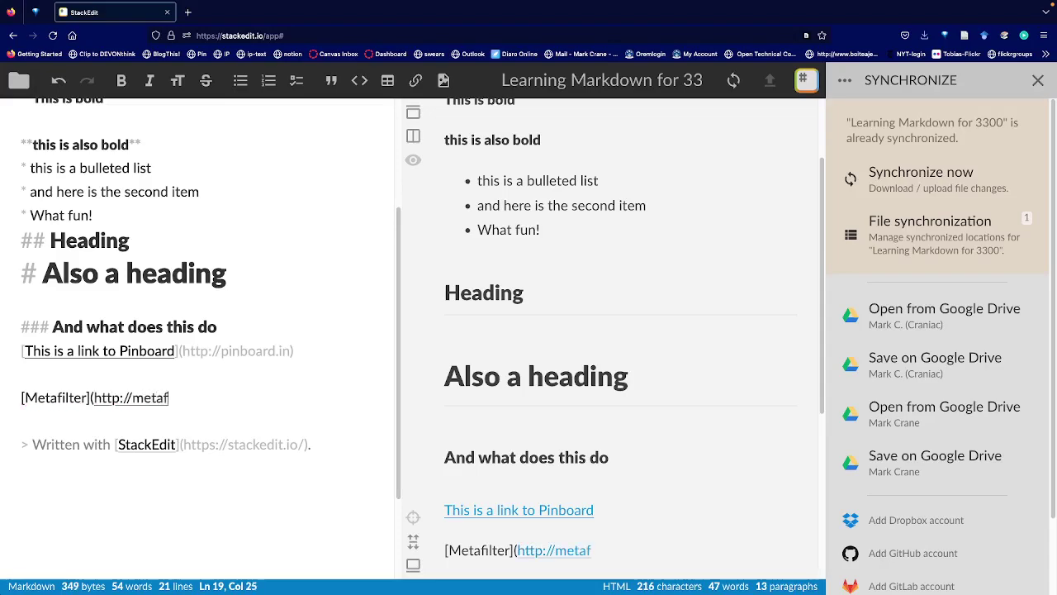
text(ilter.com)
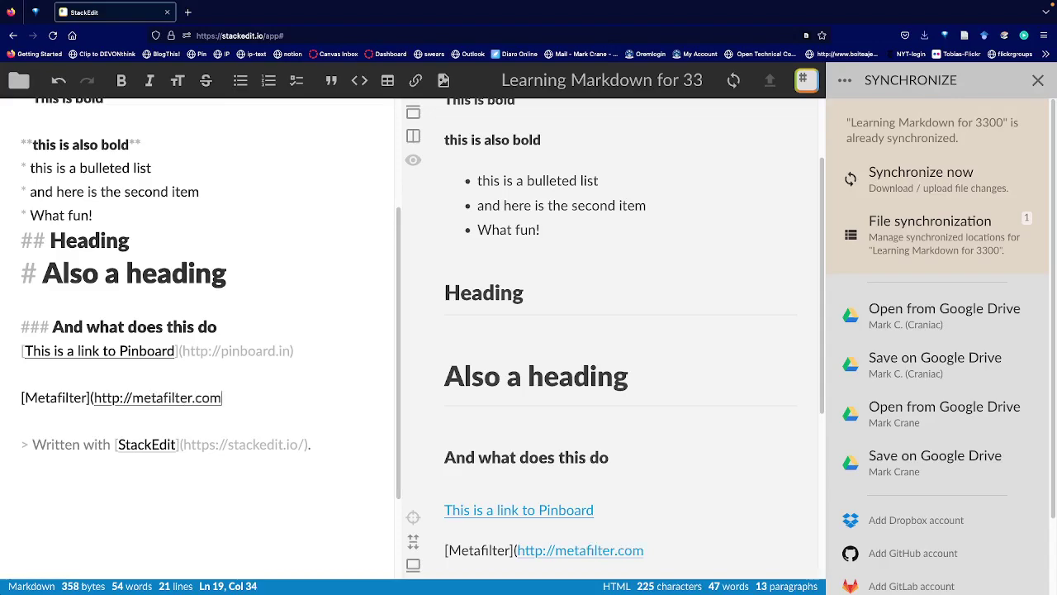
text())
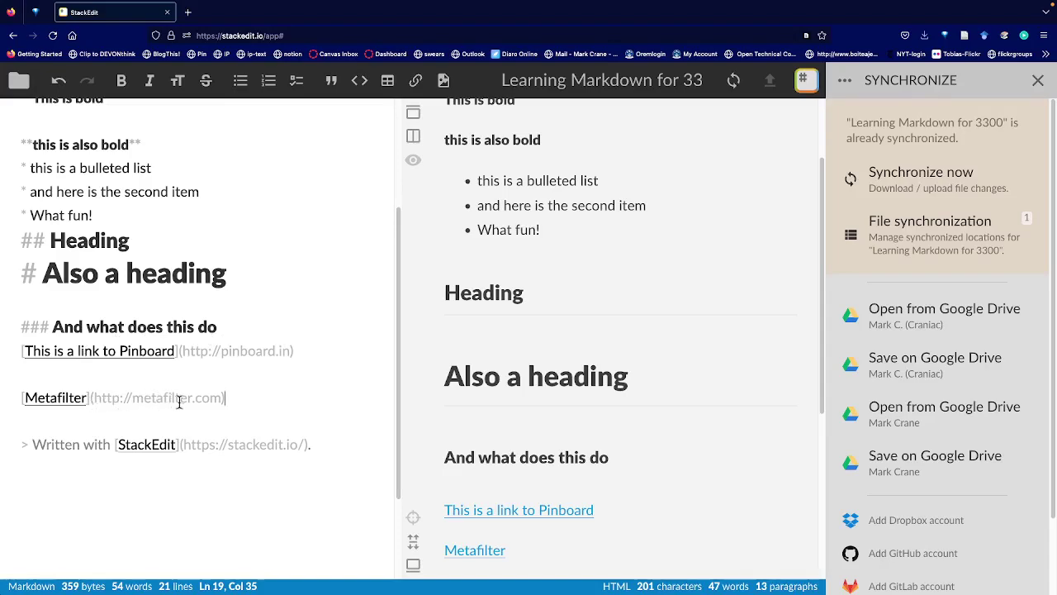
Insert a blockquote placeholder on a new line below the Metafilter link and undo it.
scroll(548, 372, down, 3)
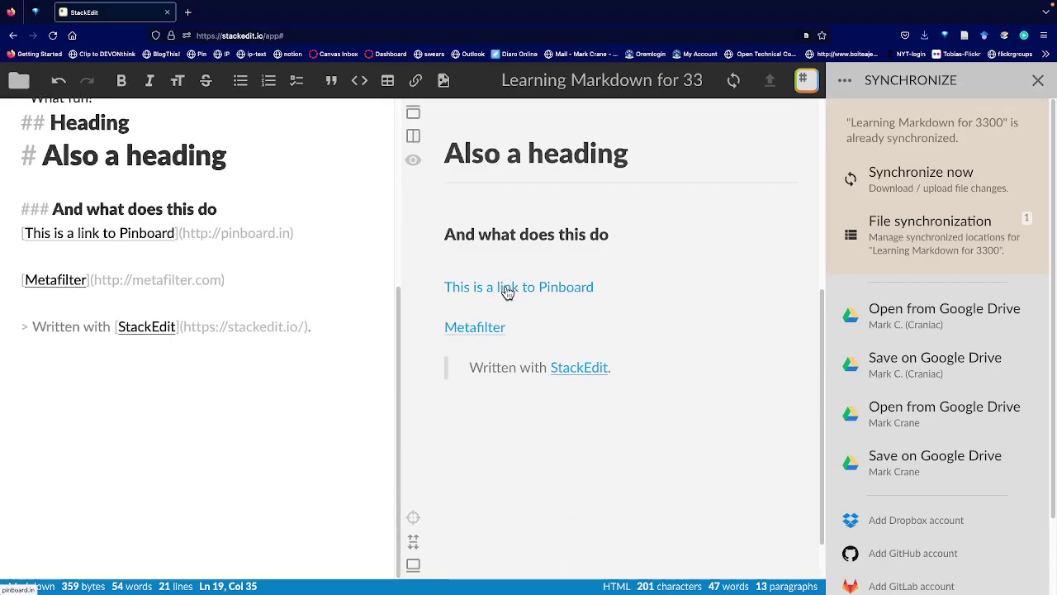
scroll(229, 314, up, 3)
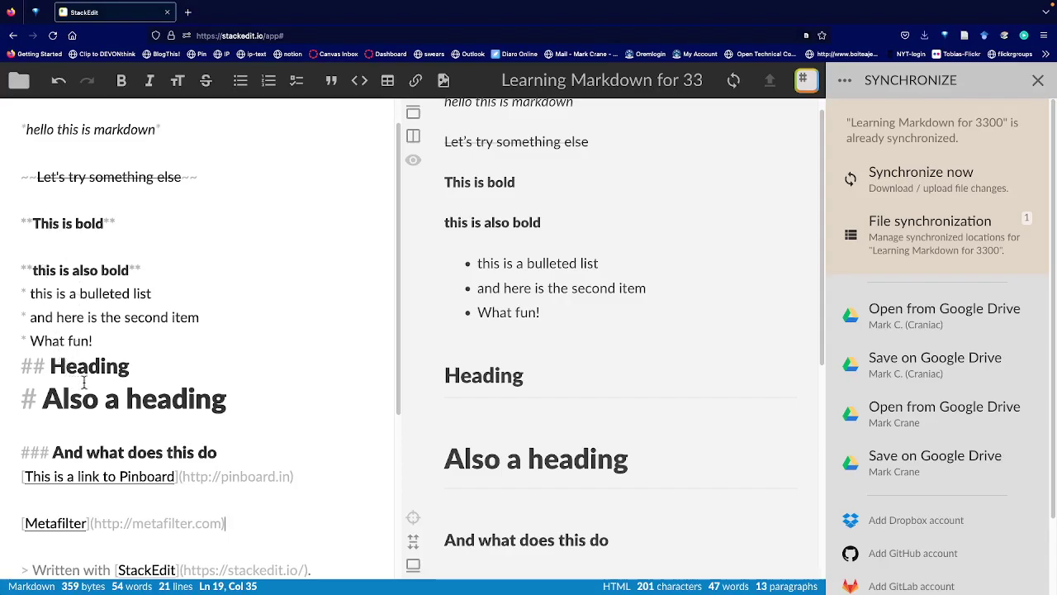
scroll(206, 351, down, 3)
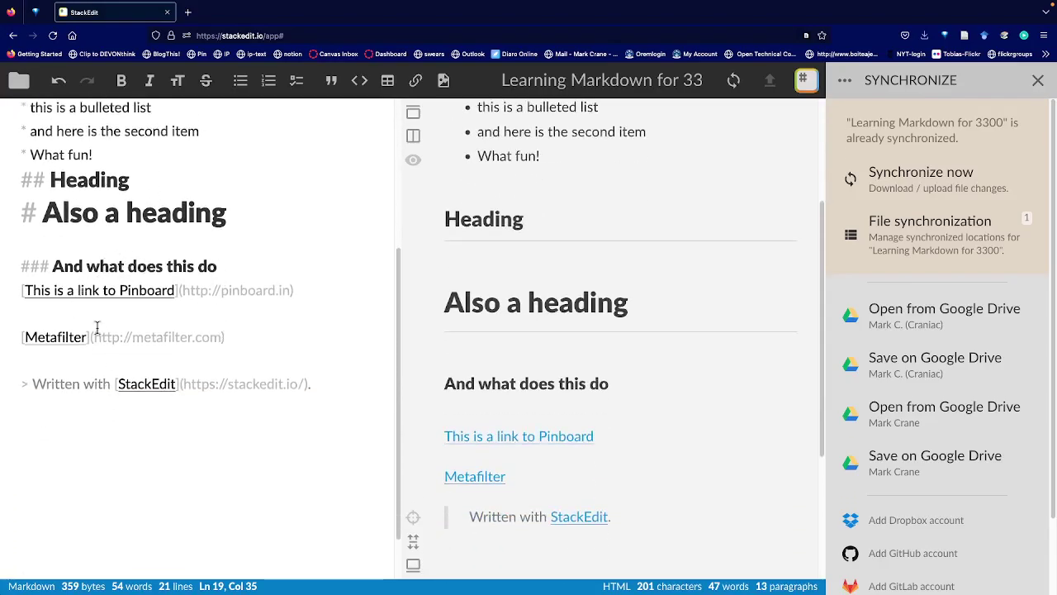
key(Return)
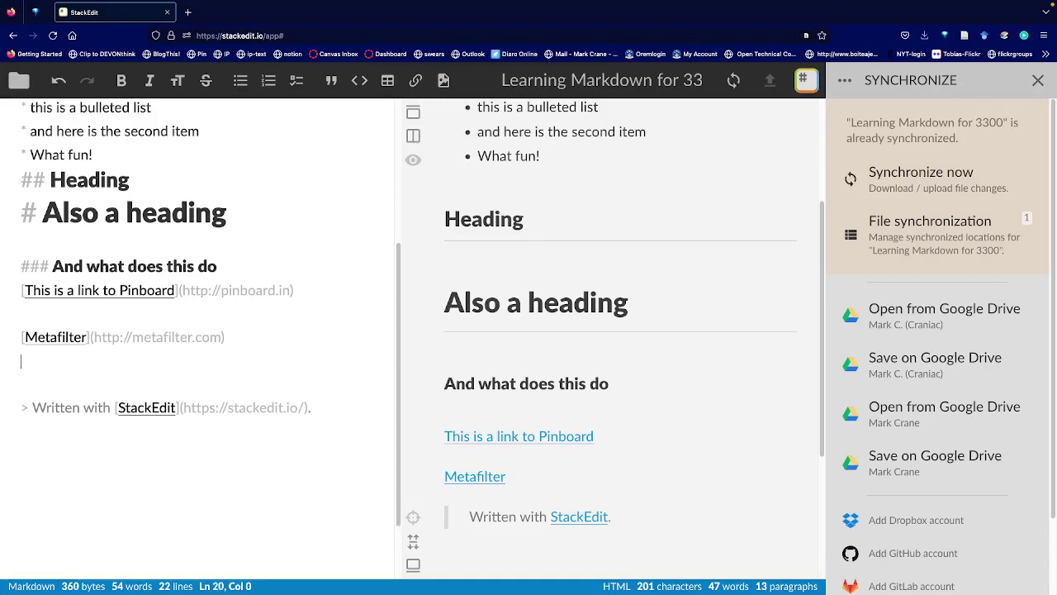
key(Return)
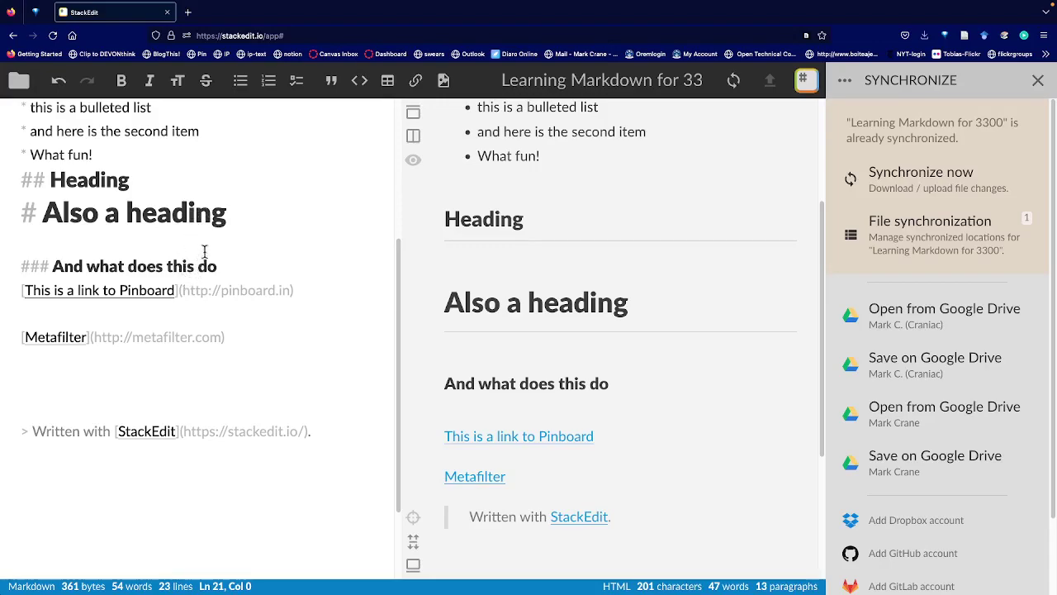
click(332, 95)
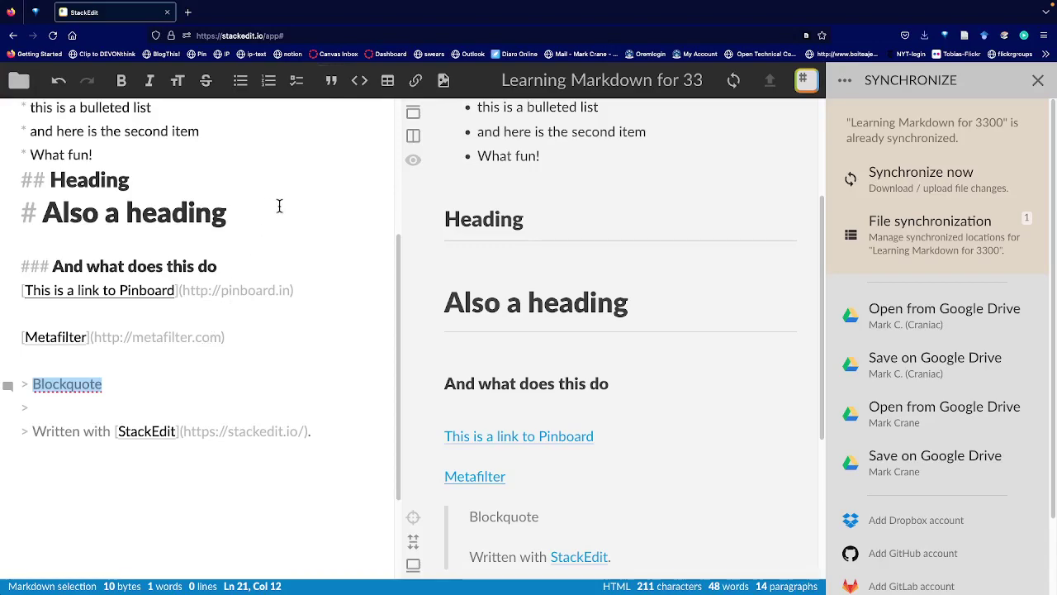
key(ctrl+z)
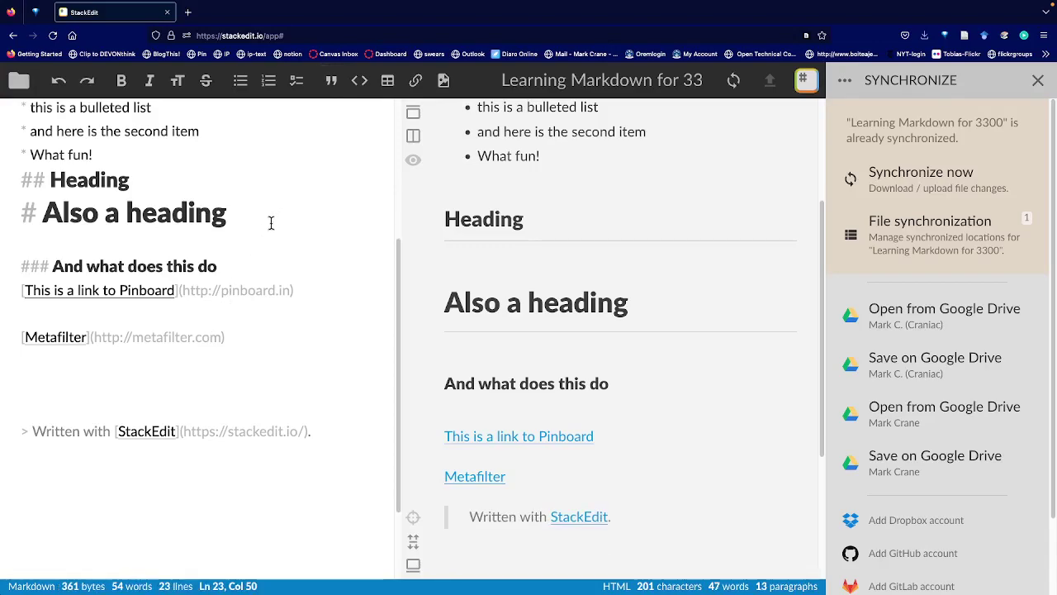
click(54, 380)
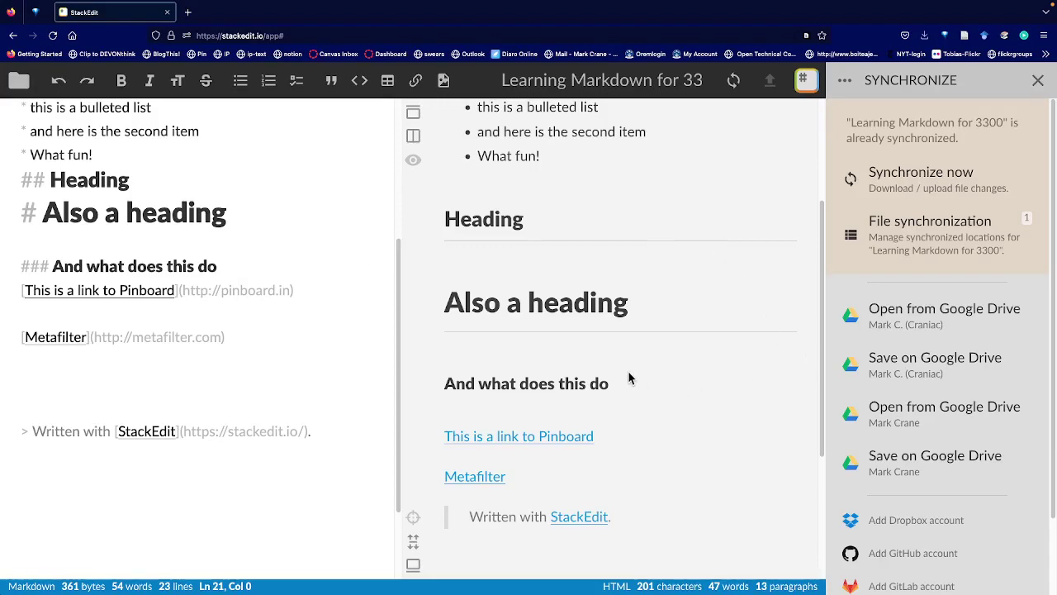
Save the document to the first linked Google Drive account, in the folder "3300 final projects_nested".
click(915, 368)
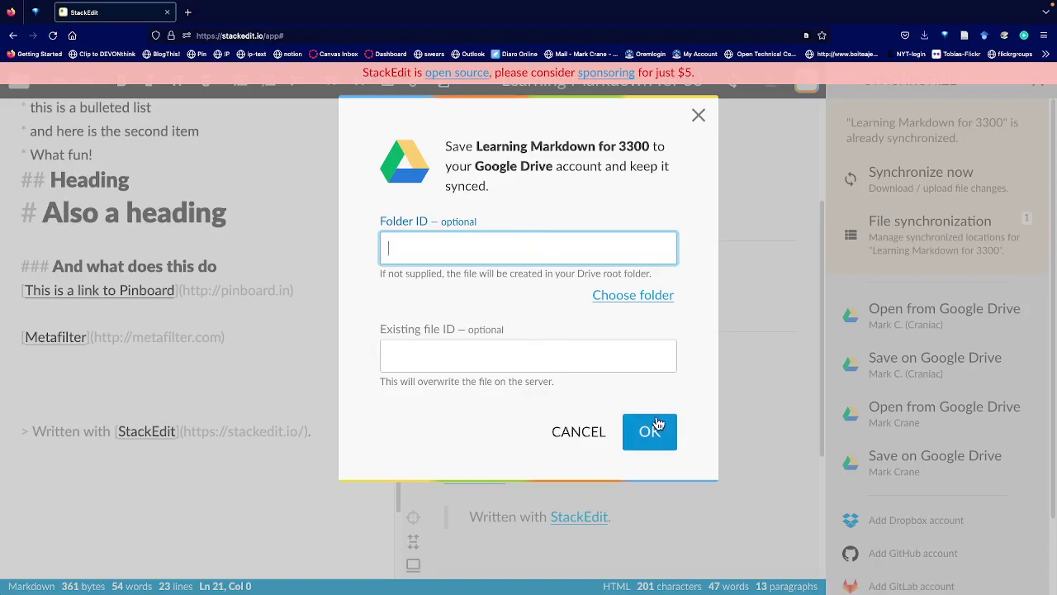
click(642, 302)
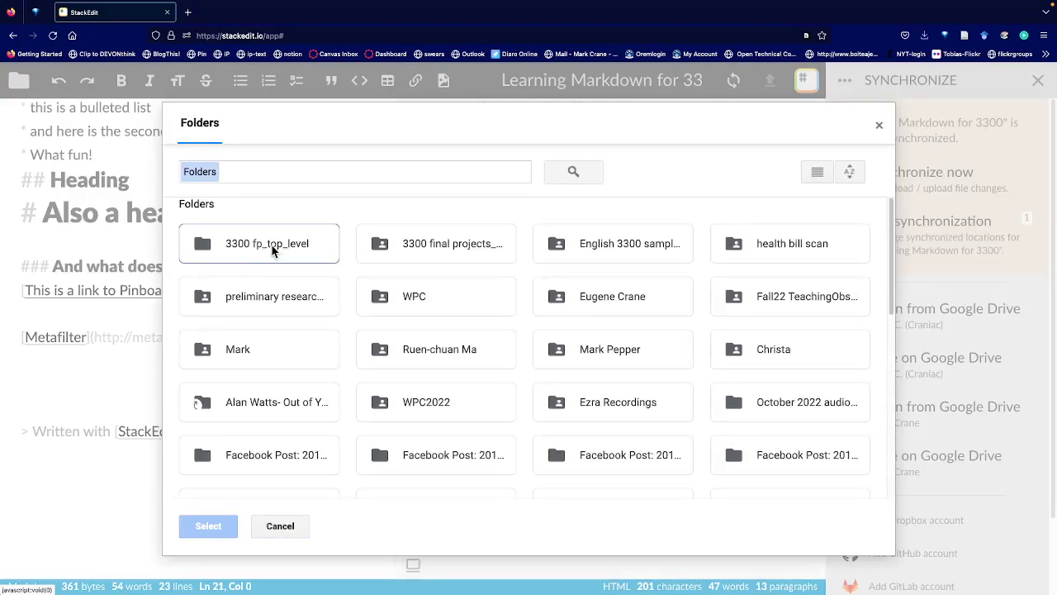
click(405, 246)
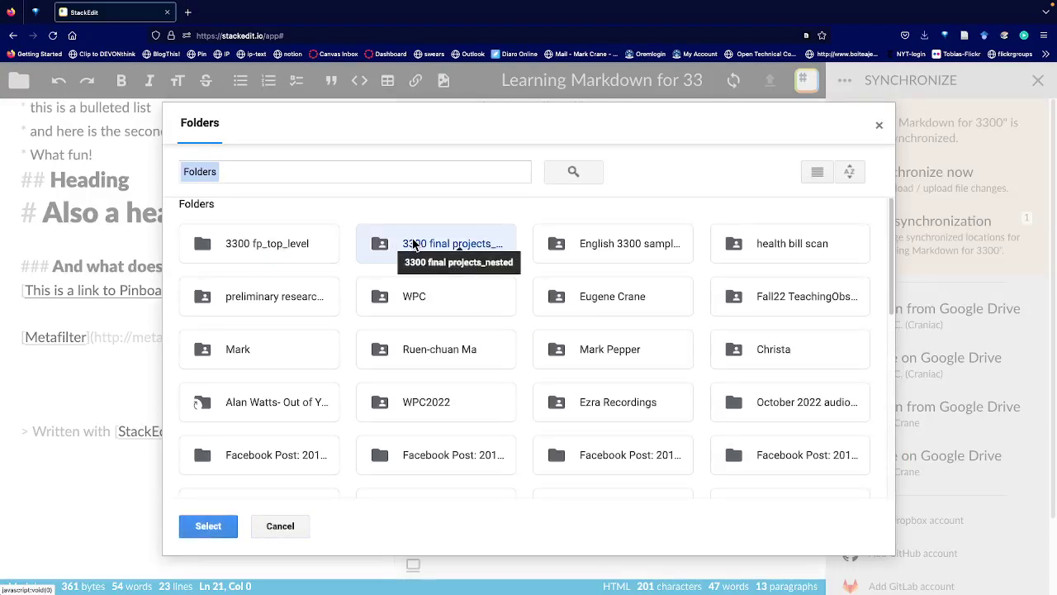
click(198, 533)
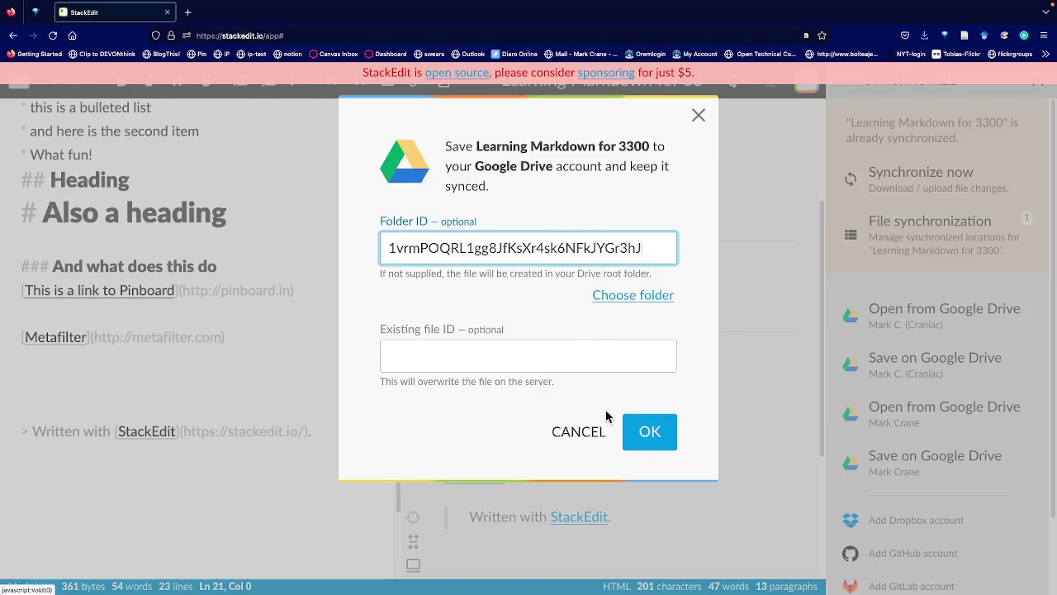
click(651, 433)
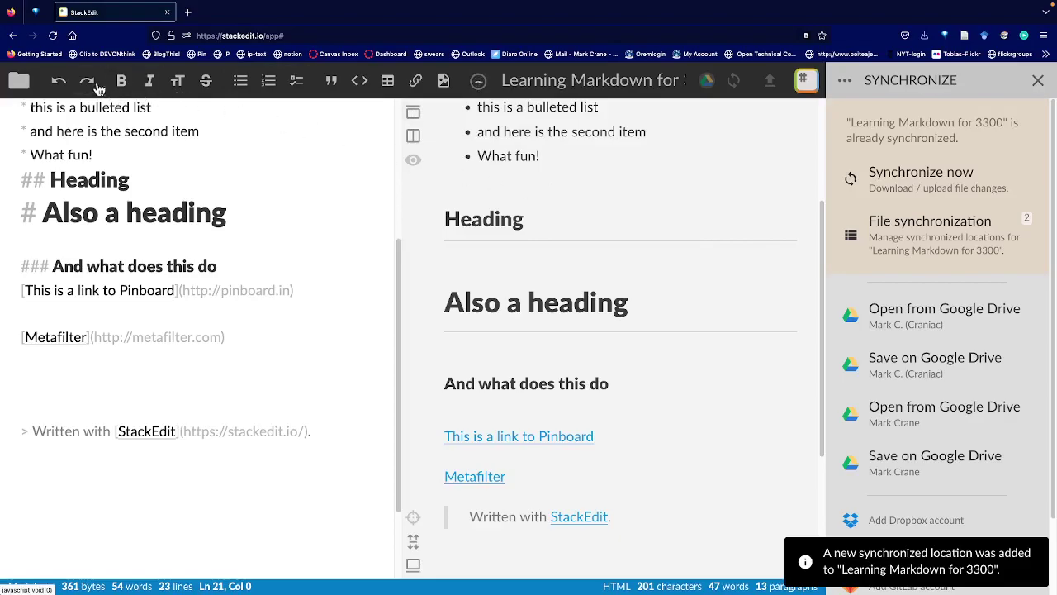
Show the file explorer and delete the two extra blank lines below the Metafilter link.
click(18, 81)
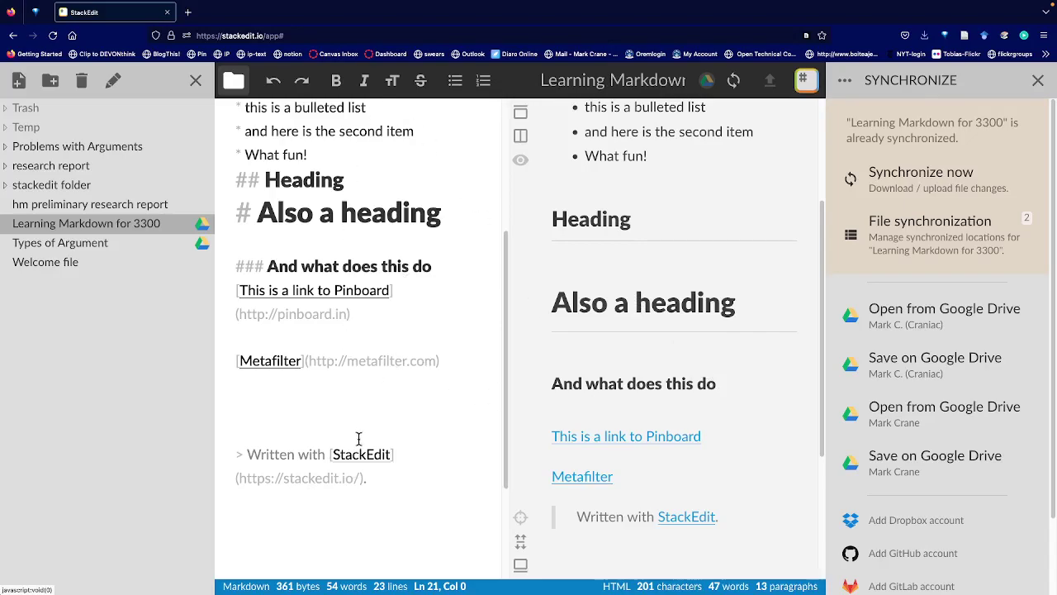
click(328, 426)
key(BackSpace)
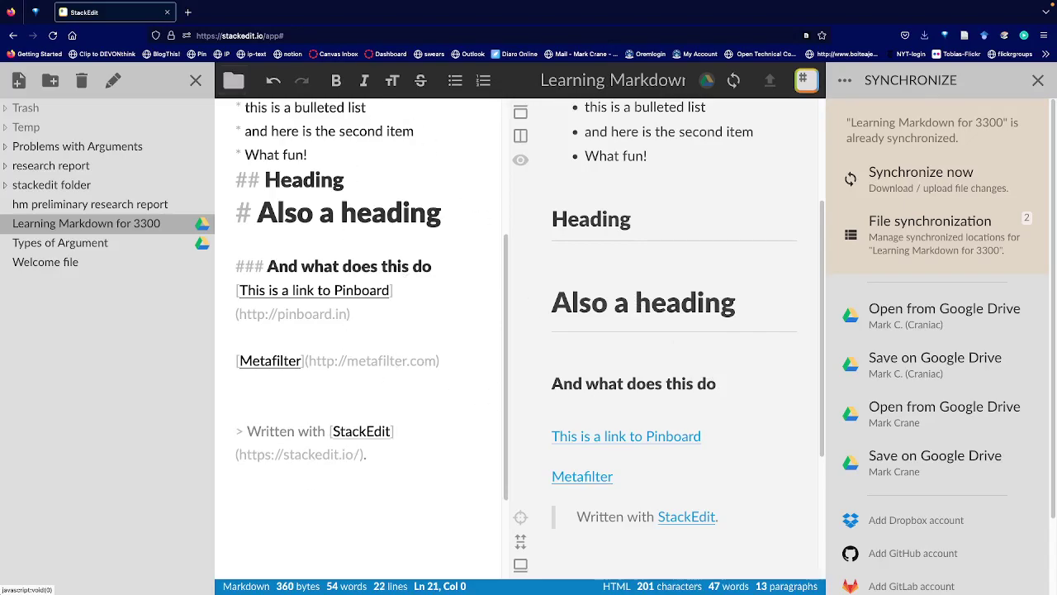
key(BackSpace)
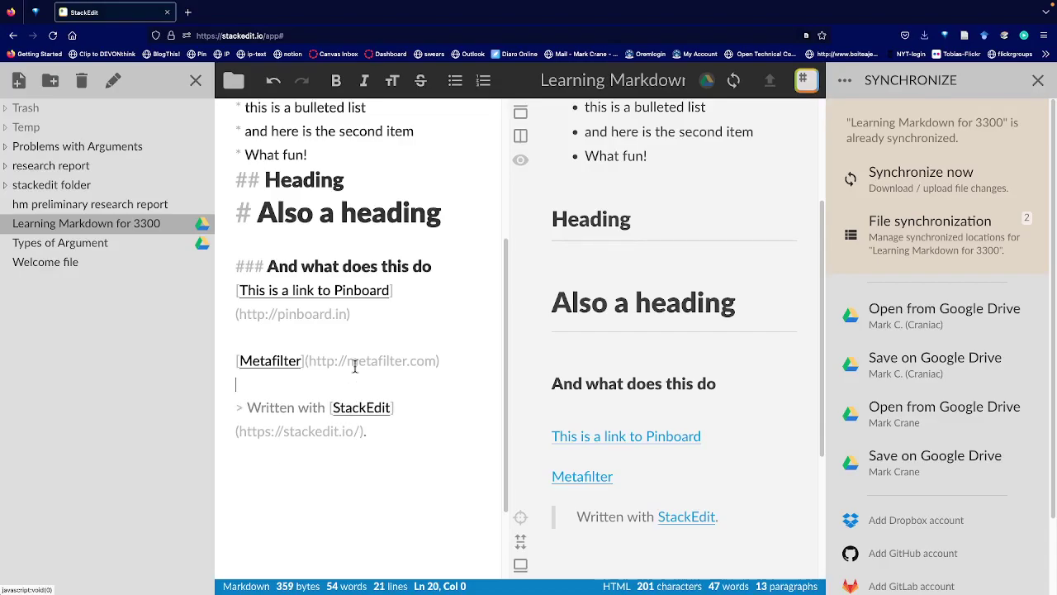
scroll(356, 242, up, 3)
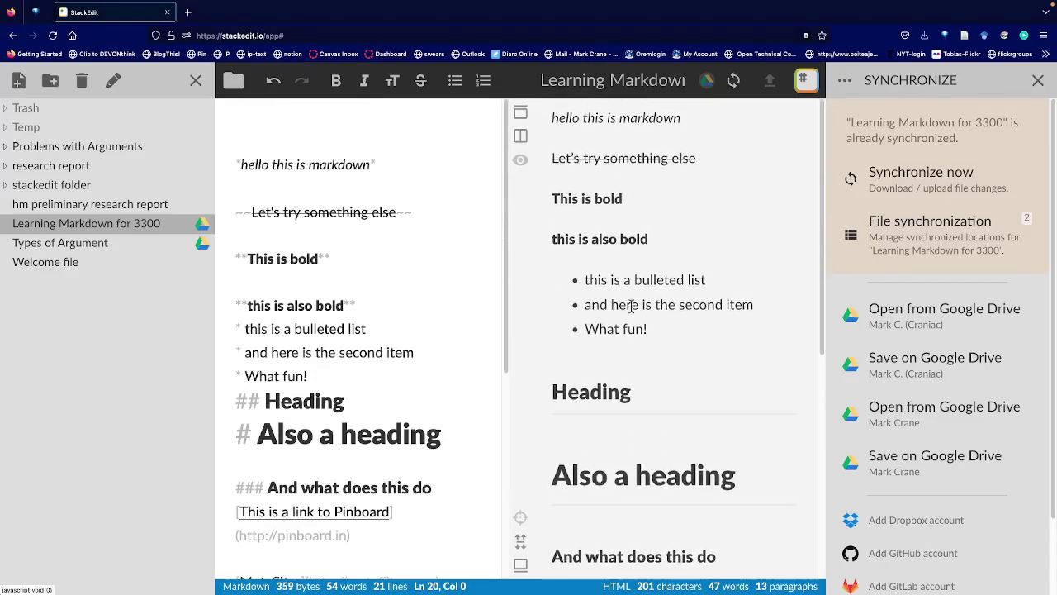